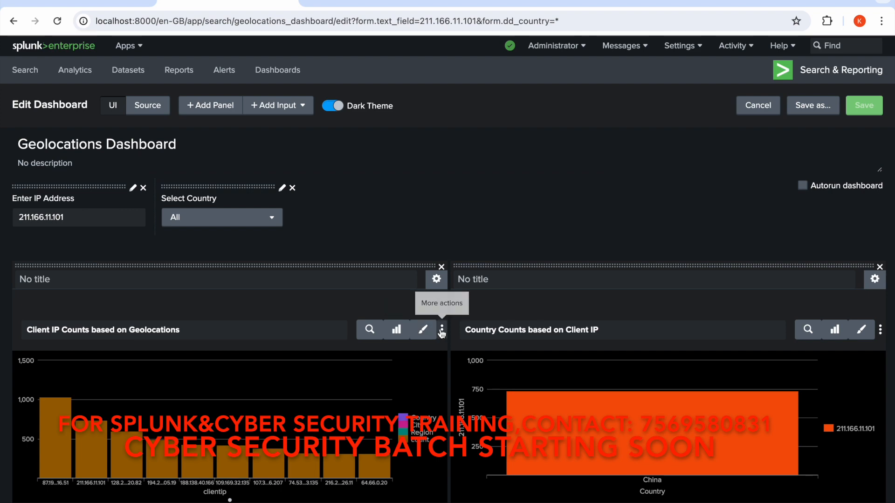
Step: Review the drilldown settings of the Client IP Counts based on Geolocations panel, and run its search separately to inspect the results
left_click(442, 356)
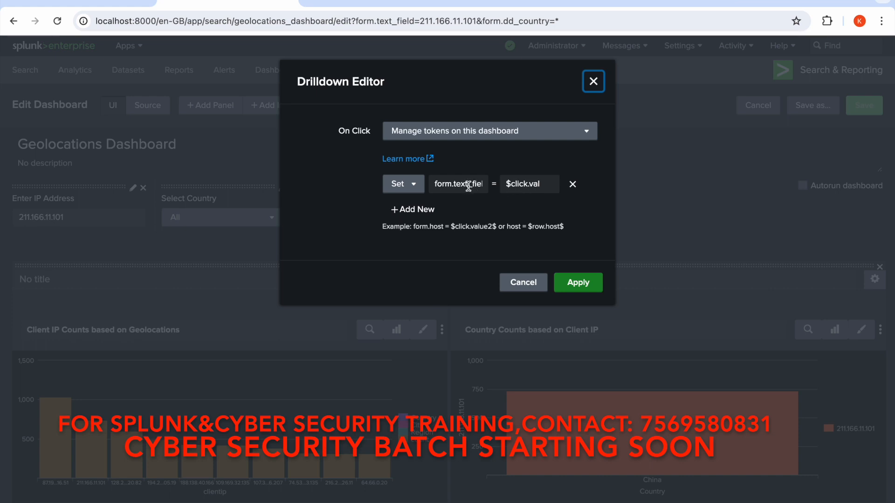
left_click(521, 285)
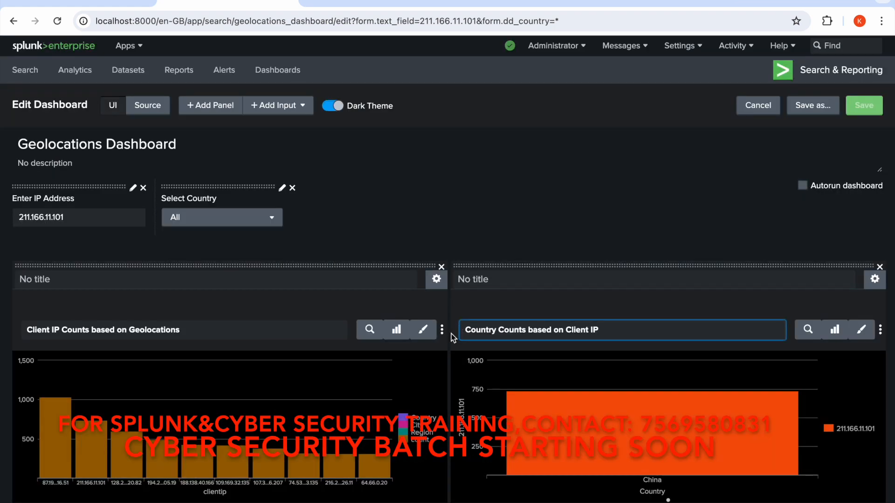
left_click(371, 332)
left_click(351, 195)
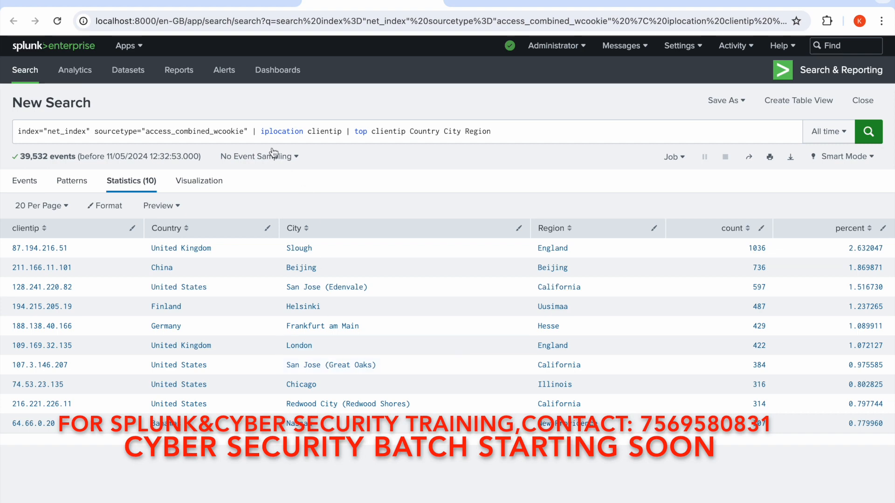
left_click(199, 4)
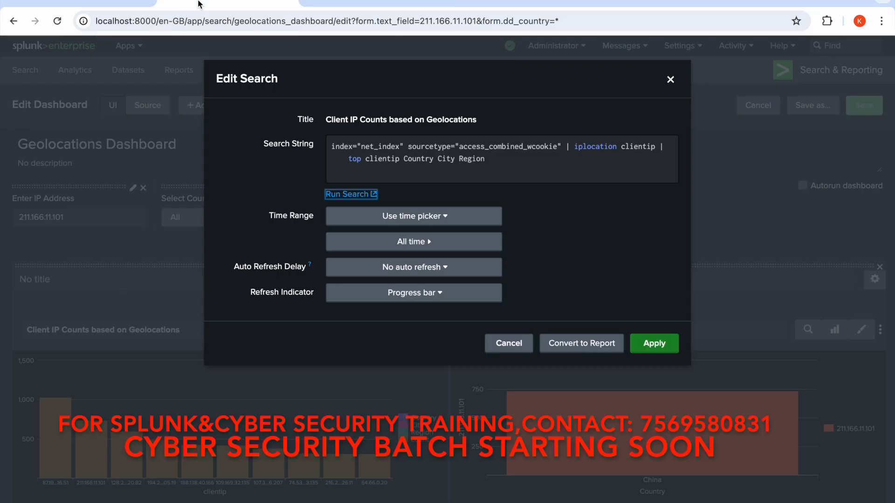
left_click(107, 4)
left_click(184, 4)
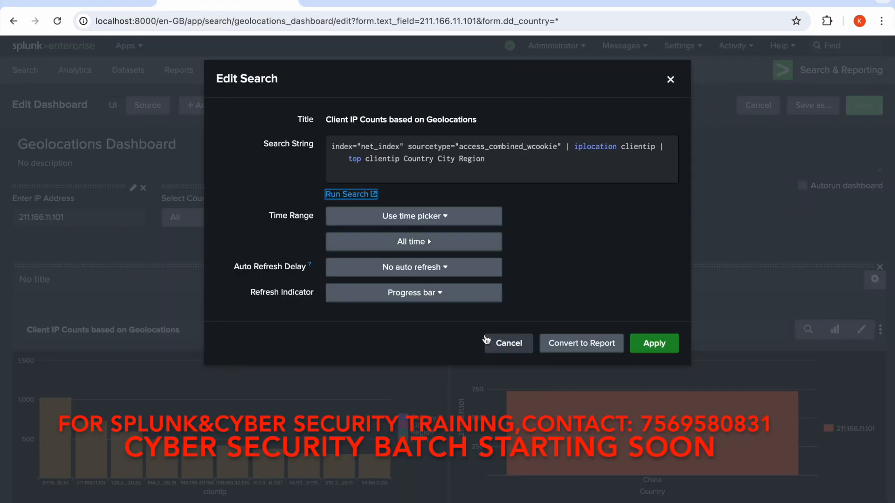
left_click(503, 343)
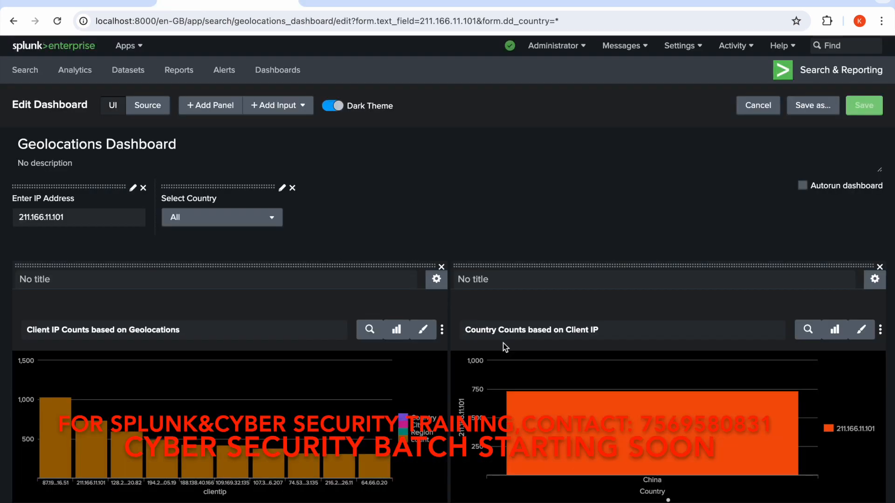
Step: Run the search of the Product IDs across Country panel separately, inspect its results, and close the search editor without changes
scroll(353, 407, "down", 15)
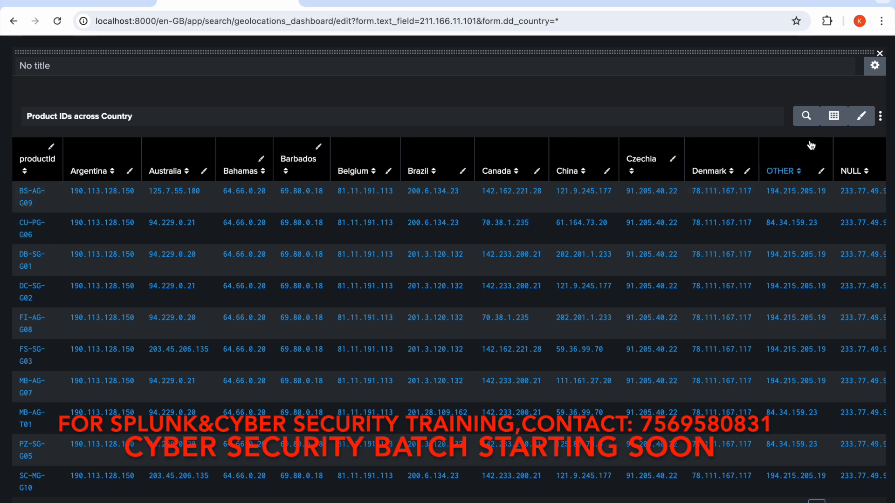
left_click(807, 117)
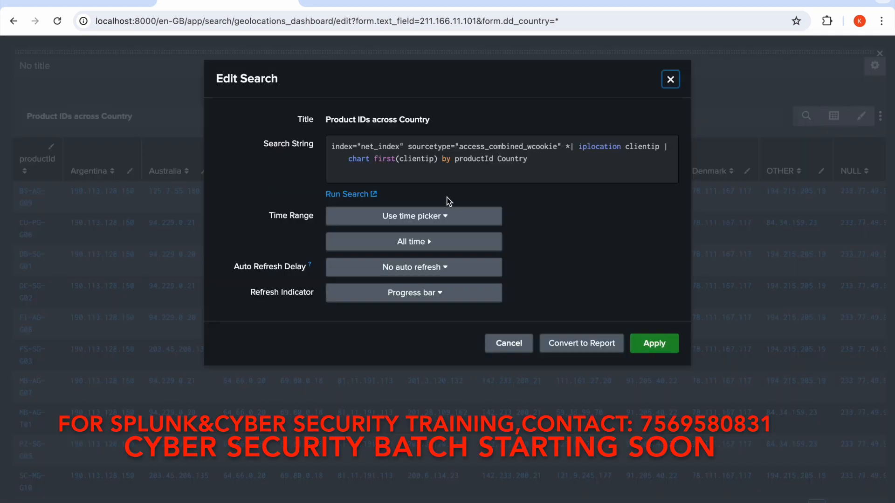
left_click(362, 193)
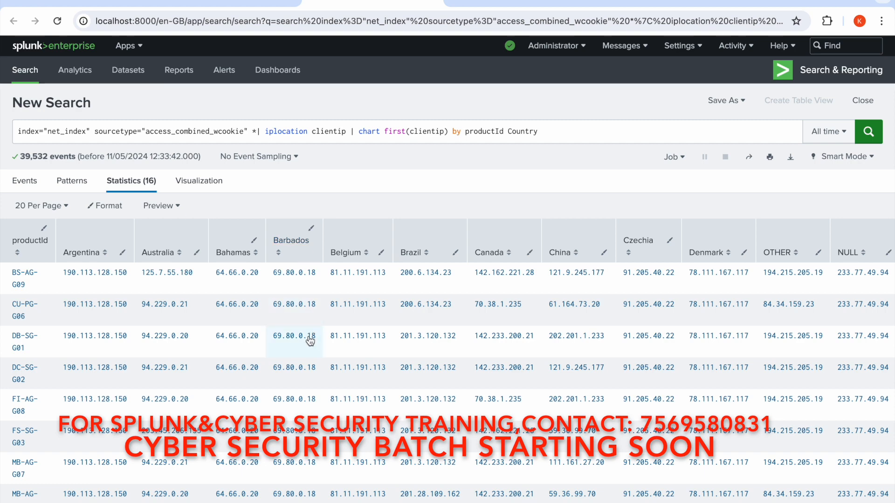
left_click(250, 5)
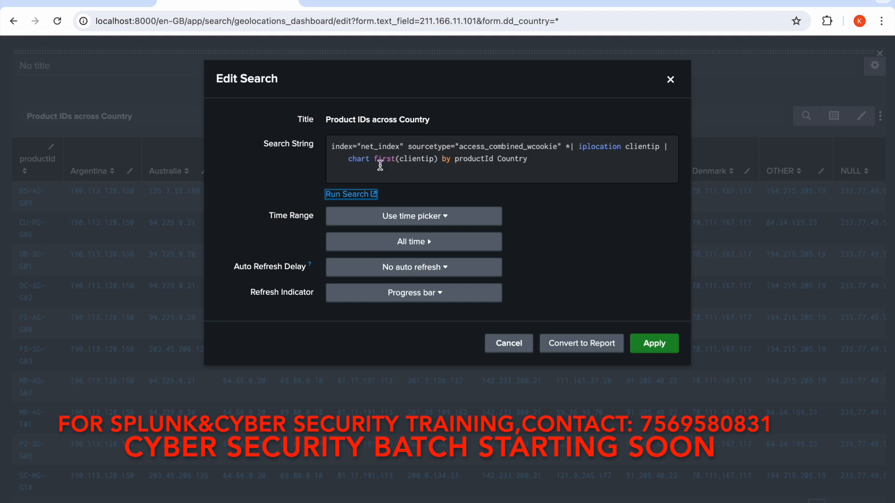
left_click(507, 343)
Step: Review the drilldown settings of the Product IDs across Country panel, and leave dashboard editing without saving
scroll(507, 348, "up", 7)
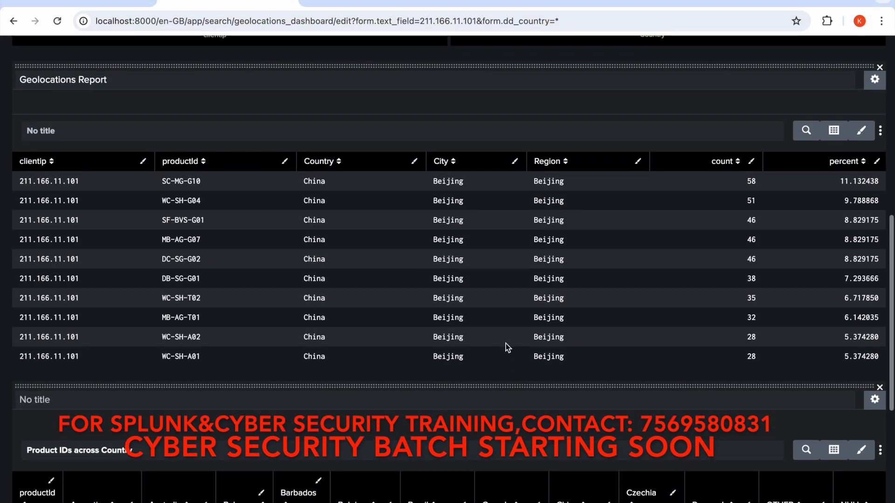
scroll(507, 347, "down", 7)
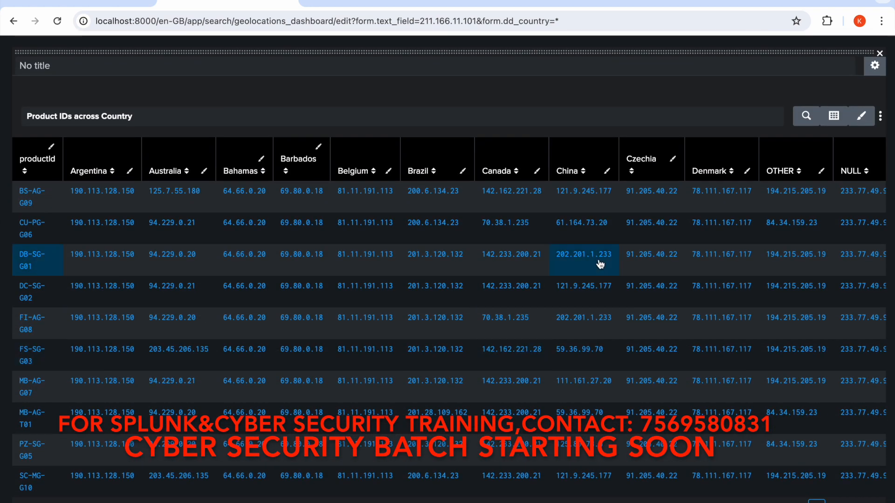
left_click(880, 122)
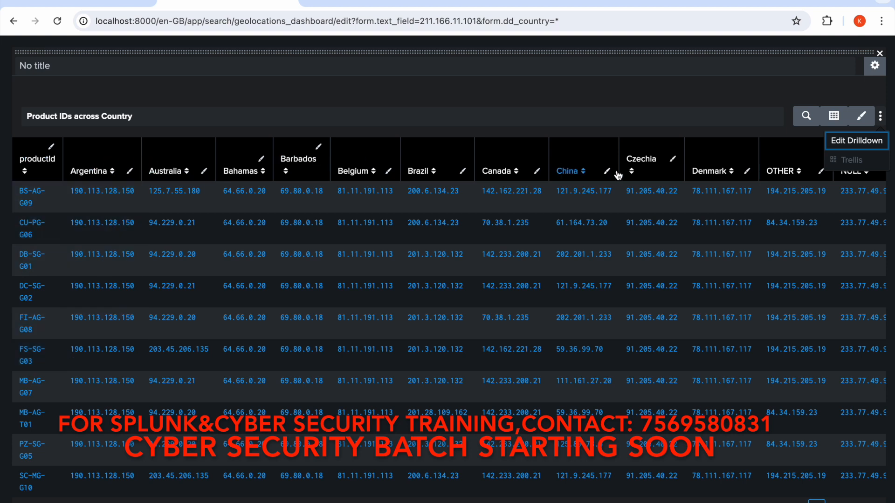
left_click(862, 141)
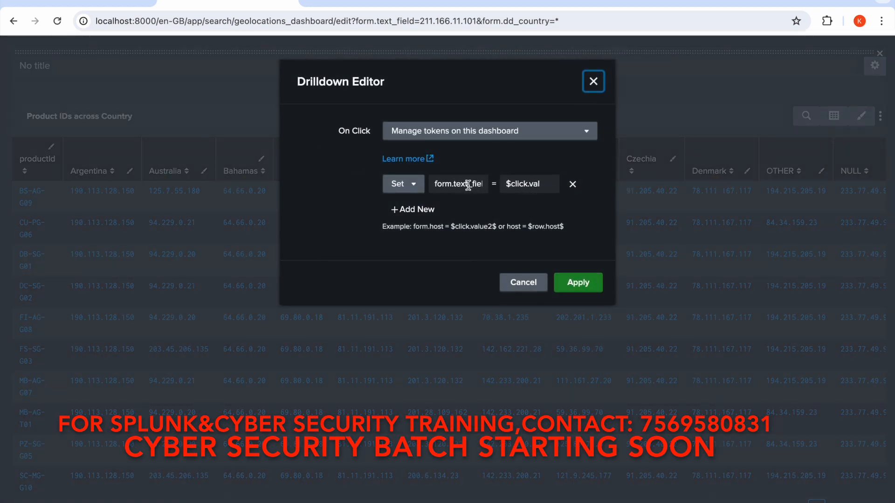
left_click(524, 288)
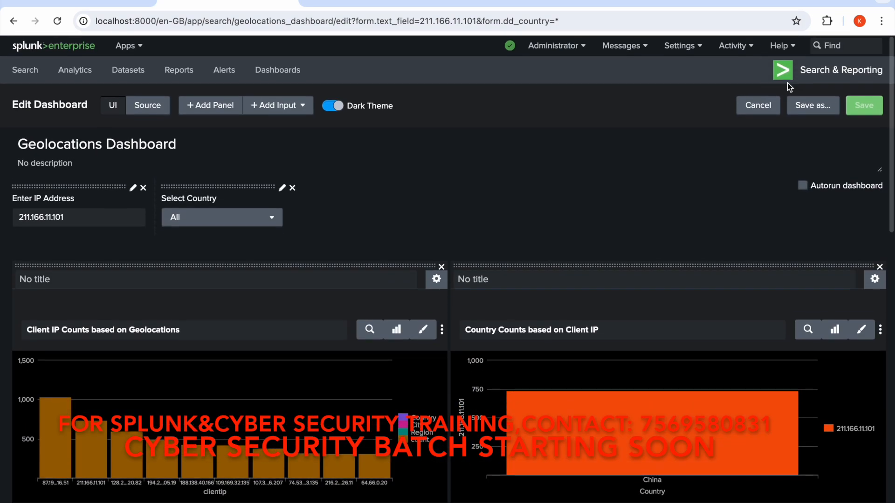
left_click(765, 106)
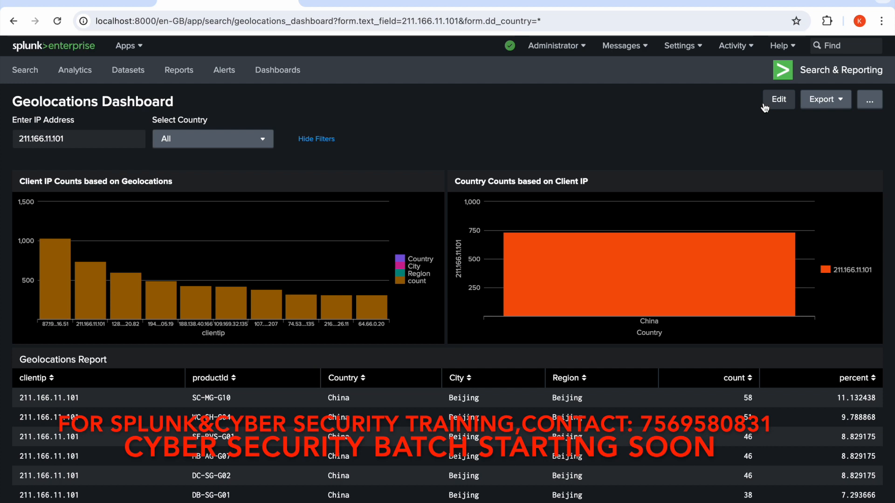
Step: Set the dashboard's IP address filter to * so it covers every client IP
left_click_drag(76, 136, 3, 140)
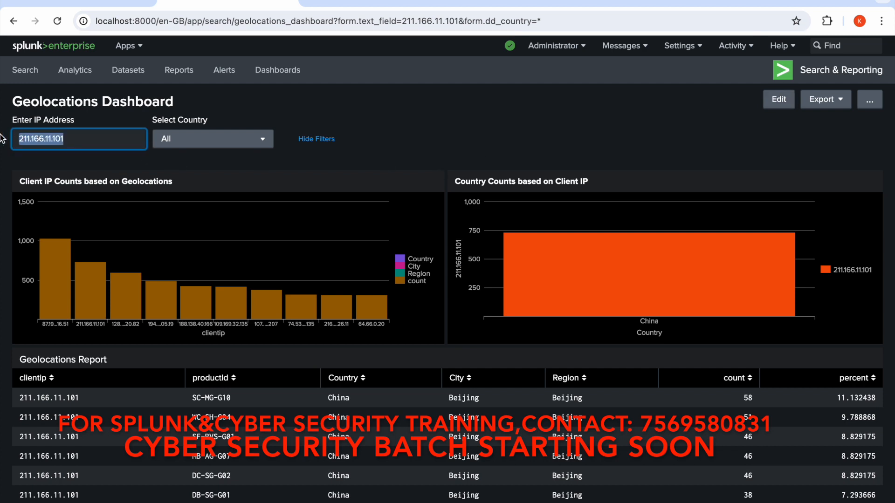
type("*")
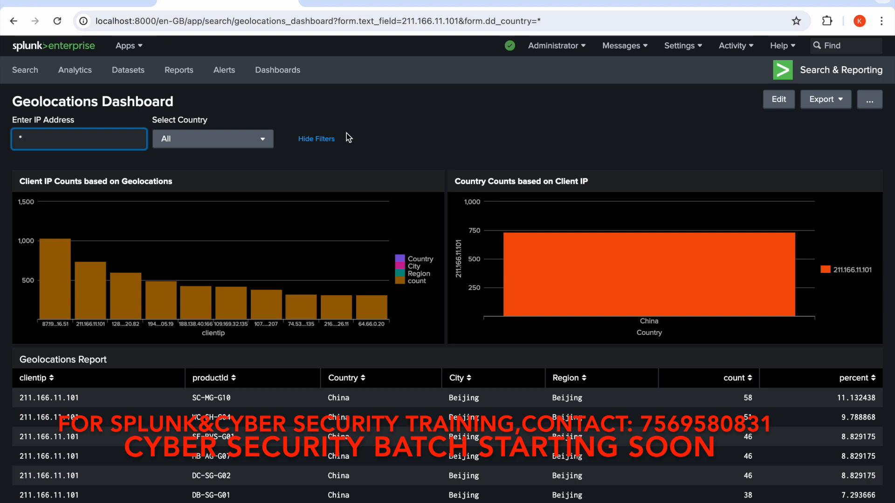
key("Tab")
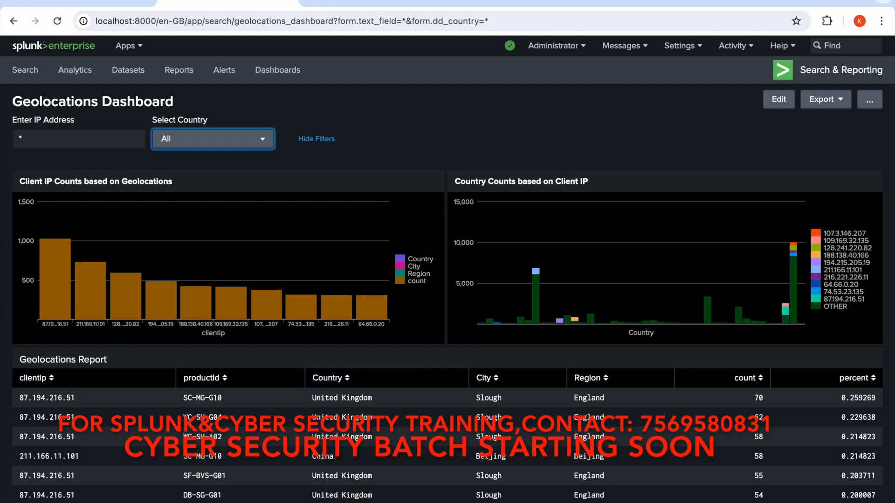
Step: Test the Product IDs across Country drilldown with Australia's IP 203.45.206.135 for product FS-SG-G03, and examine the filtered panels
scroll(431, 425, "down", 2)
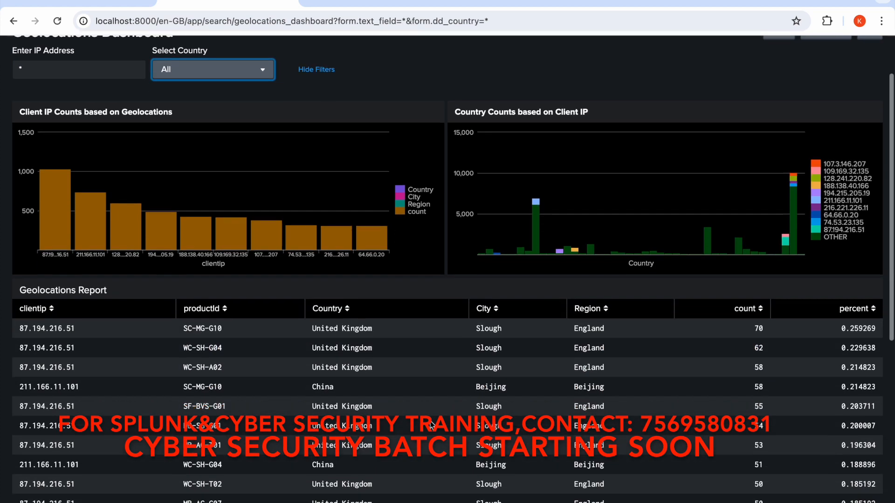
scroll(431, 425, "down", 2)
scroll(431, 426, "down", 7)
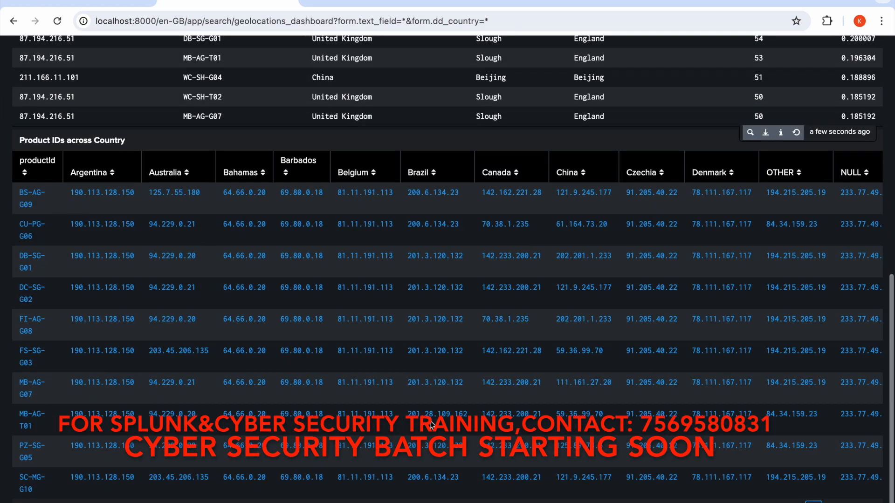
left_click(180, 364)
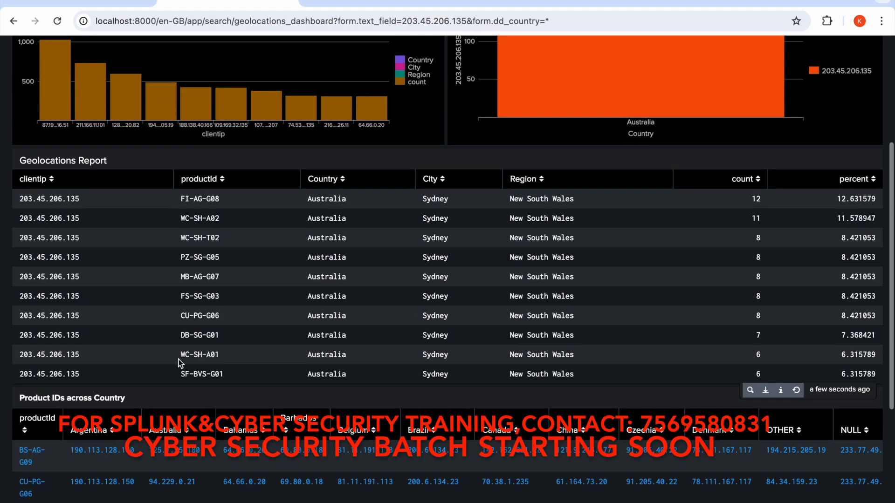
scroll(276, 351, "up", 3)
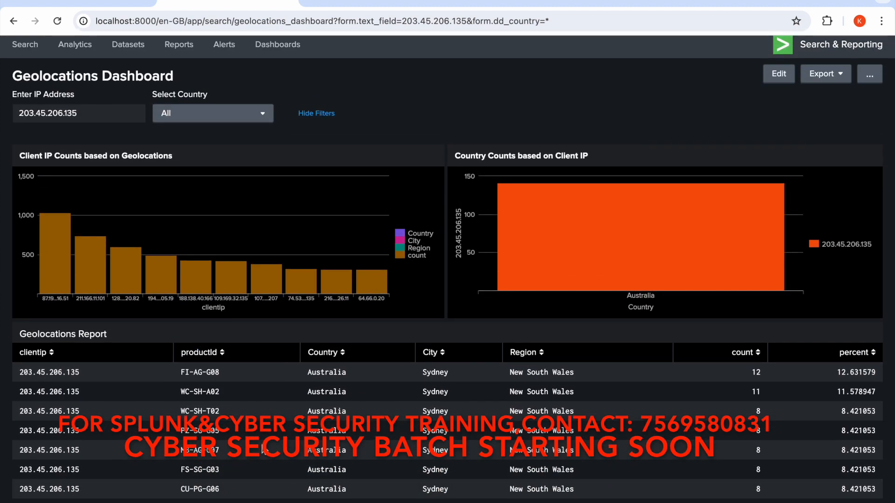
mouse_move(561, 261)
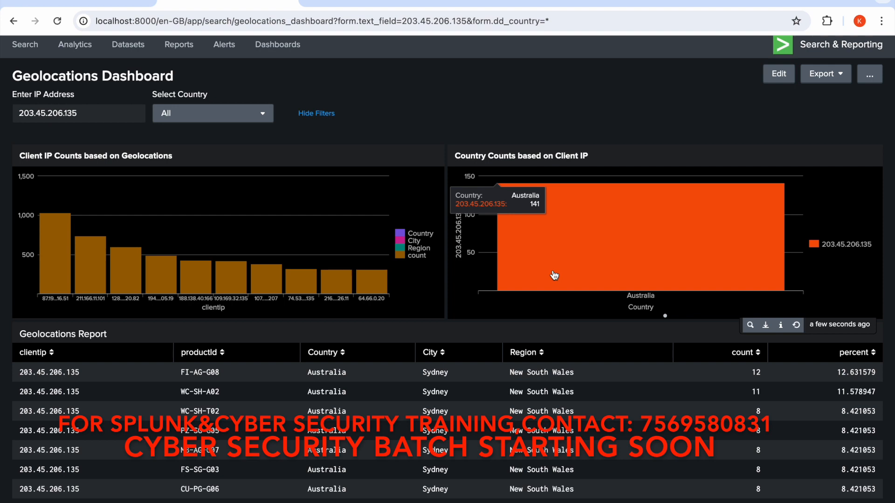
Step: Replace the IP address in the dashboard's filter with * to include all client IPs again
left_click(87, 116)
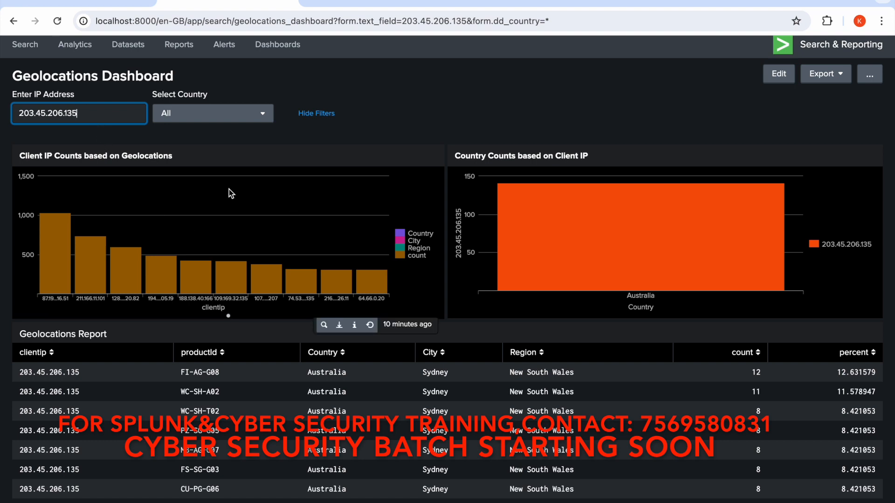
key("BackSpace")
key("BackSpace")
key("BackSpace")
key("BackSpace")
key("BackSpace")
key("BackSpace")
key("BackSpace")
key("BackSpace")
key("BackSpace")
key("BackSpace")
key("BackSpace")
key("BackSpace")
key("BackSpace")
key("BackSpace")
key("Tab")
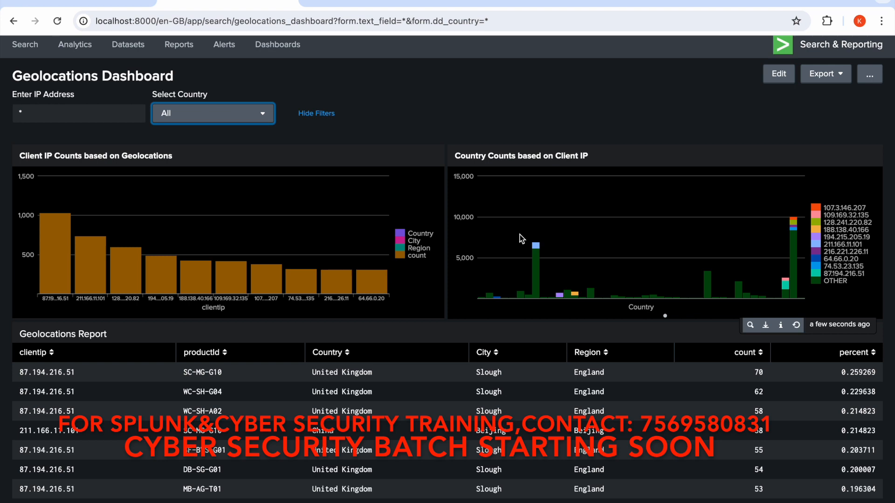
Step: Test the drilldown of China's 211.166.11.101 segment in the Country Counts based on Client IP chart, and return to the dashboard
mouse_move(537, 249)
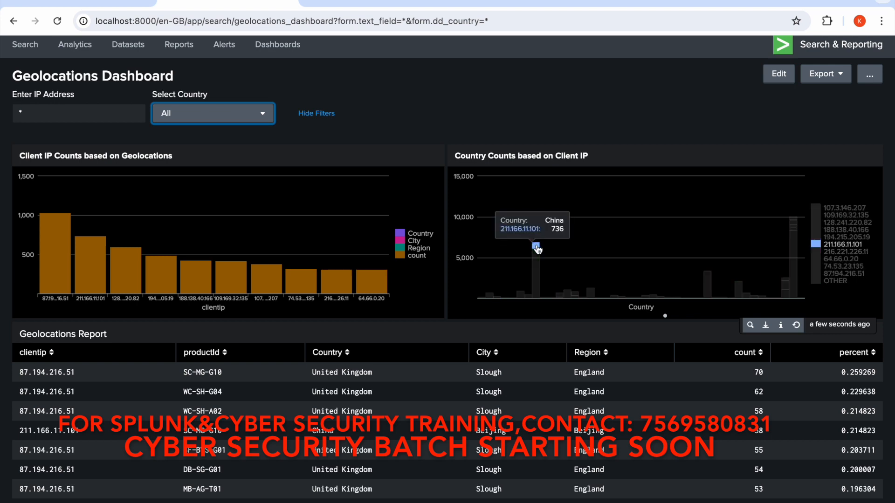
left_click(537, 248)
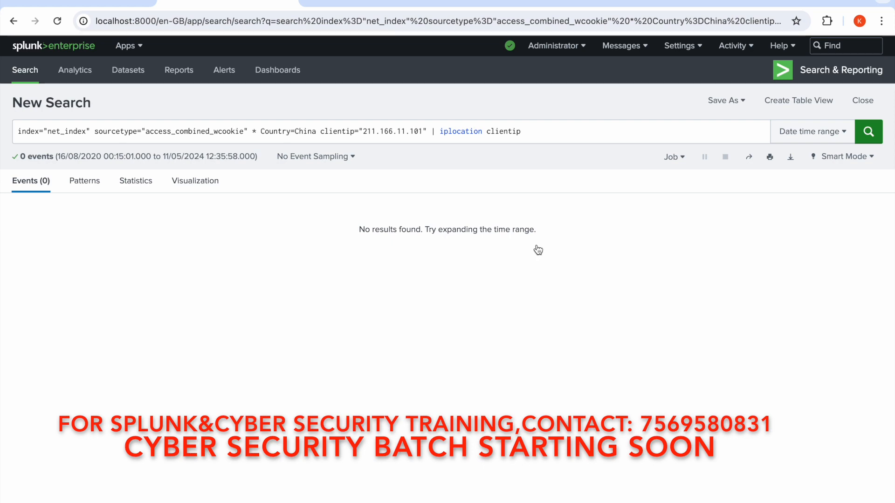
left_click(12, 24)
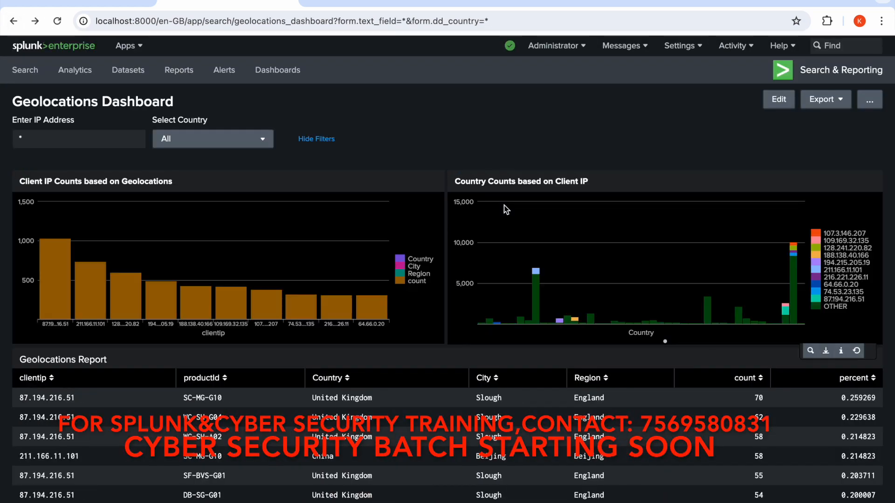
mouse_move(536, 274)
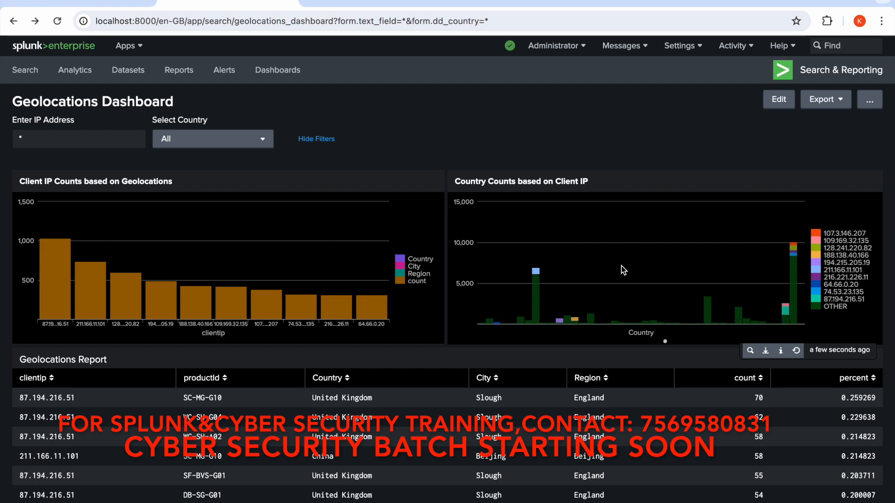
Step: Open the Geolocations Dashboard for editing
left_click(780, 100)
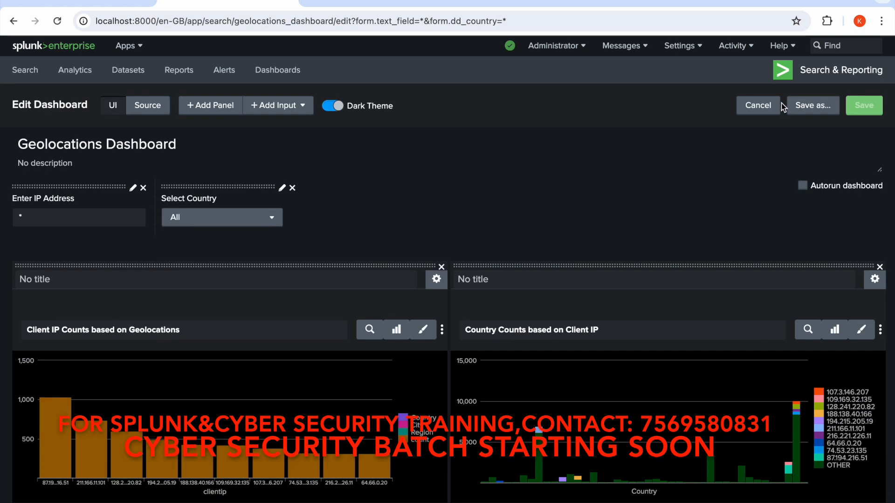
left_click(881, 332)
left_click(867, 357)
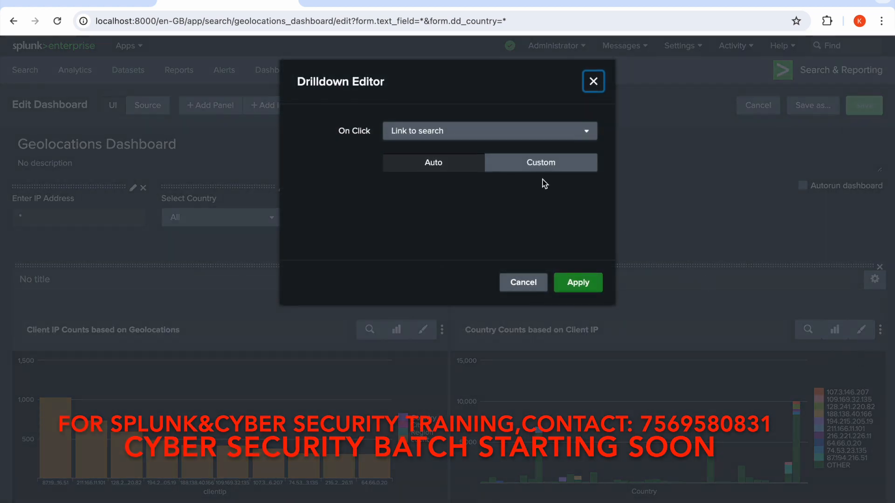
left_click(547, 140)
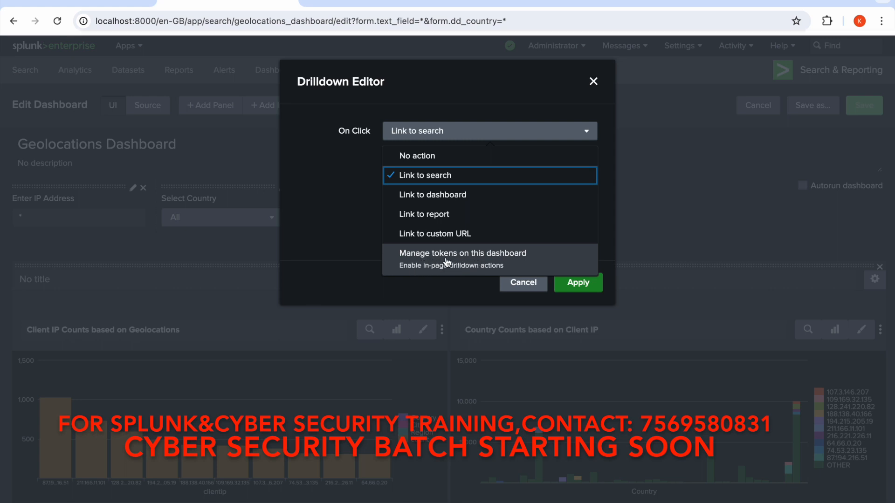
left_click(467, 262)
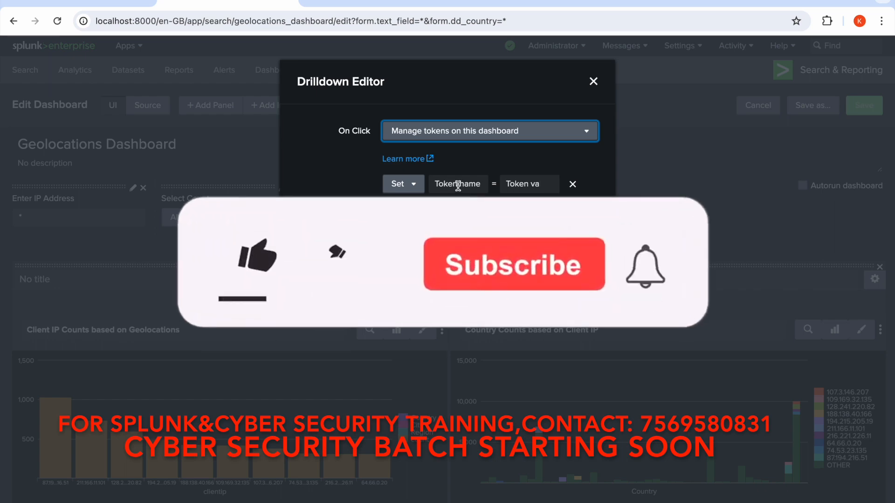
left_click(360, 2)
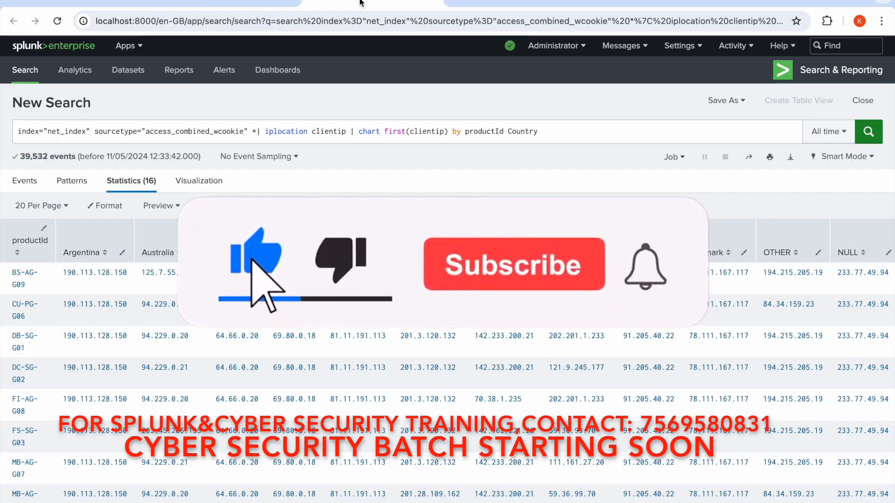
left_click(470, 2)
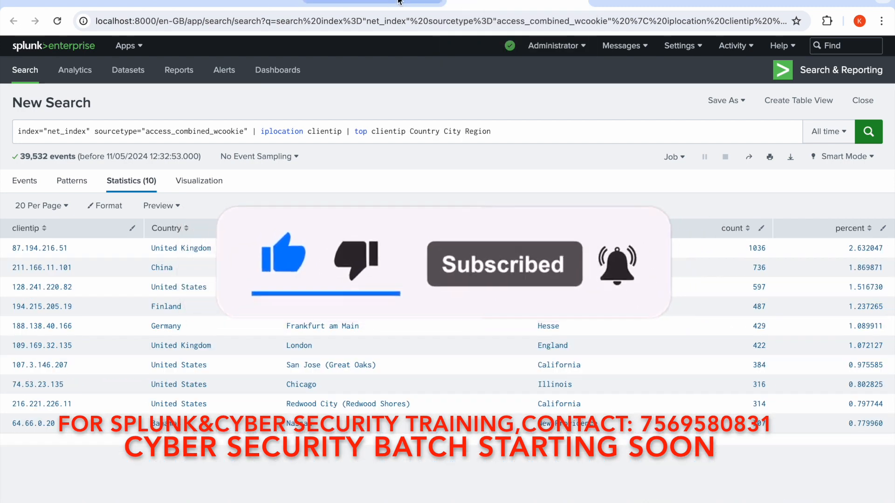
left_click(249, 8)
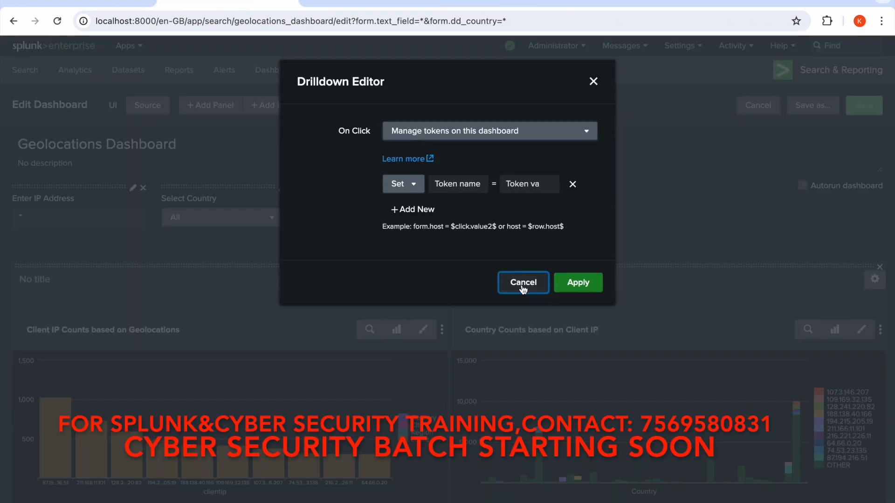
left_click(523, 282)
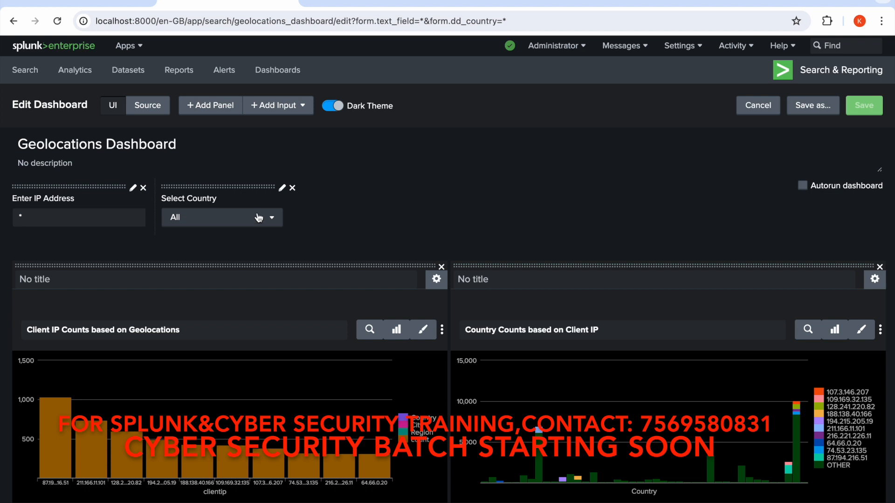
Step: Check the token name in the Select Country dropdown input's settings, and close them without changes
left_click(282, 188)
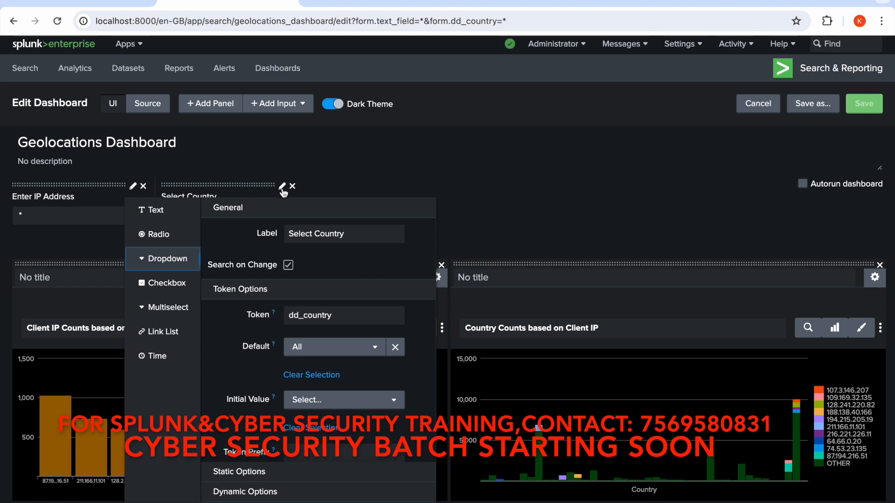
double_click(318, 317)
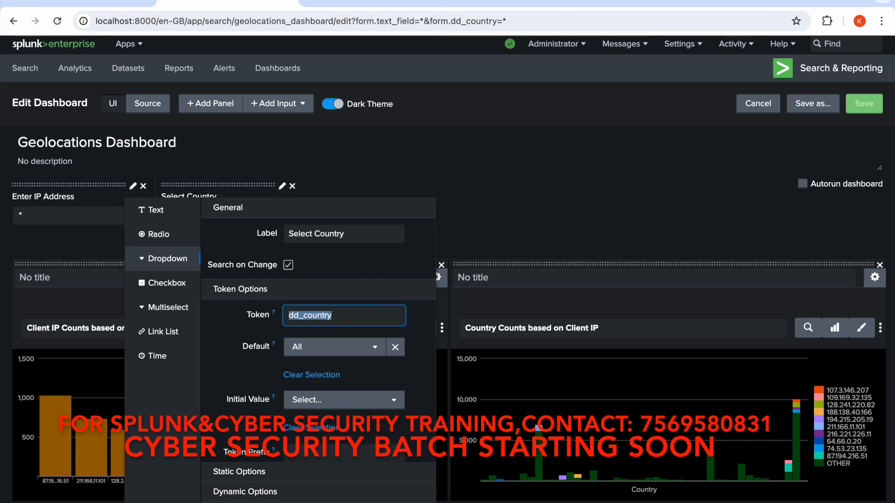
key("Escape")
left_click(502, 326)
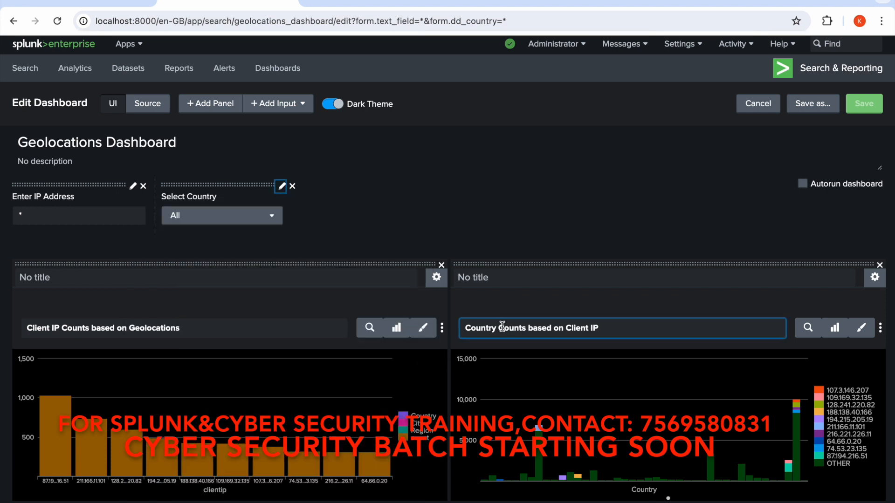
Step: Set the Country Counts based on Client IP drilldown to manage tokens on this dashboard, with form.dd_country as the token name
left_click(881, 328)
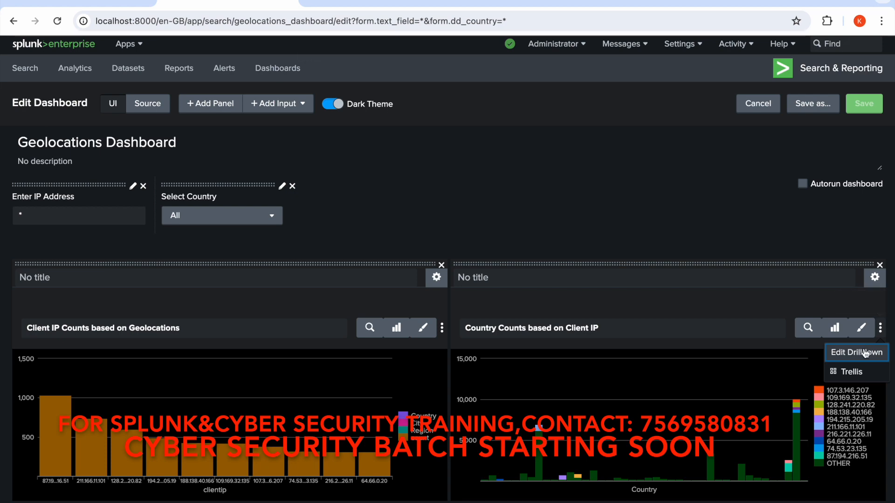
left_click(865, 355)
left_click(551, 140)
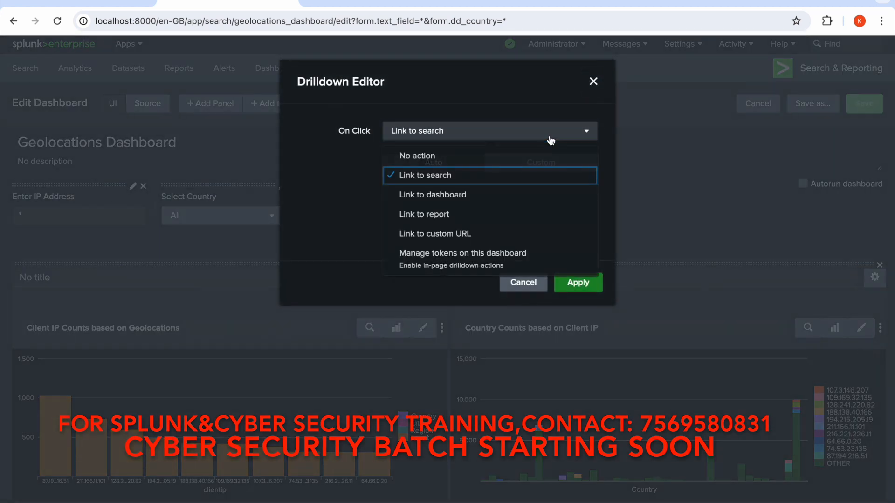
left_click(479, 264)
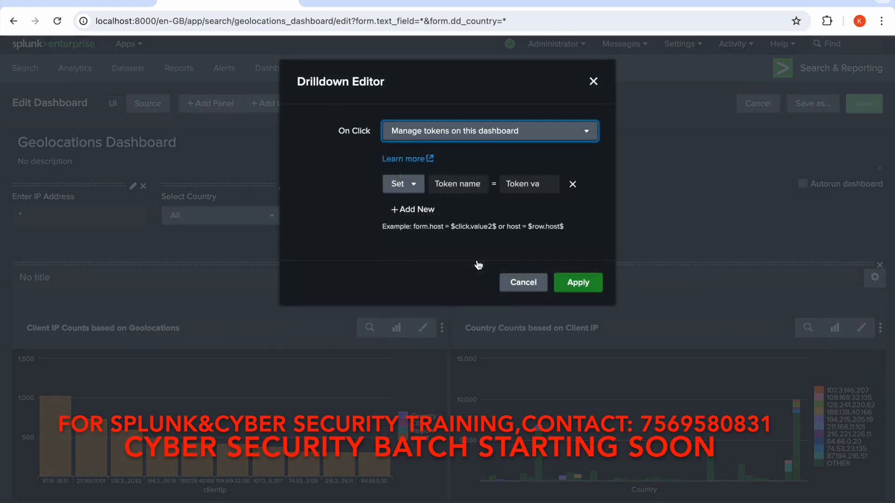
left_click(462, 183)
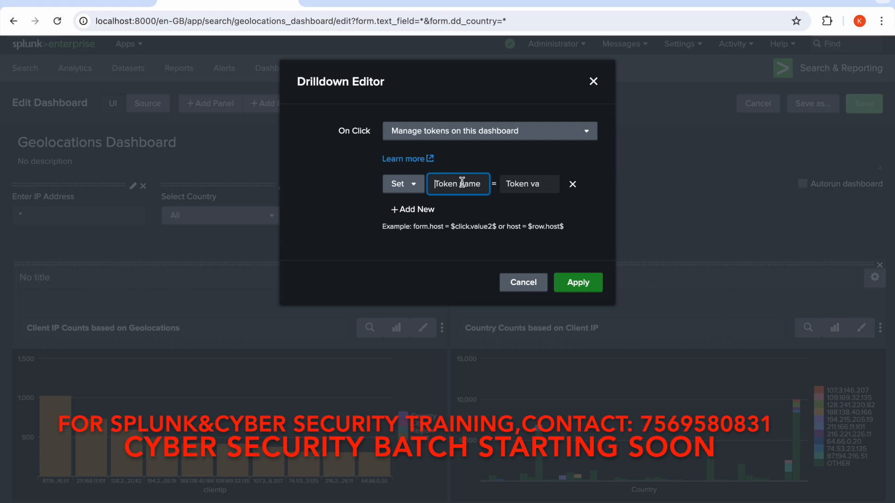
type("form.dd_country")
Step: Duplicate the dashboard editor's browser tab and run the Country Counts based on Client IP panel's search from the copy
right_click(214, 0)
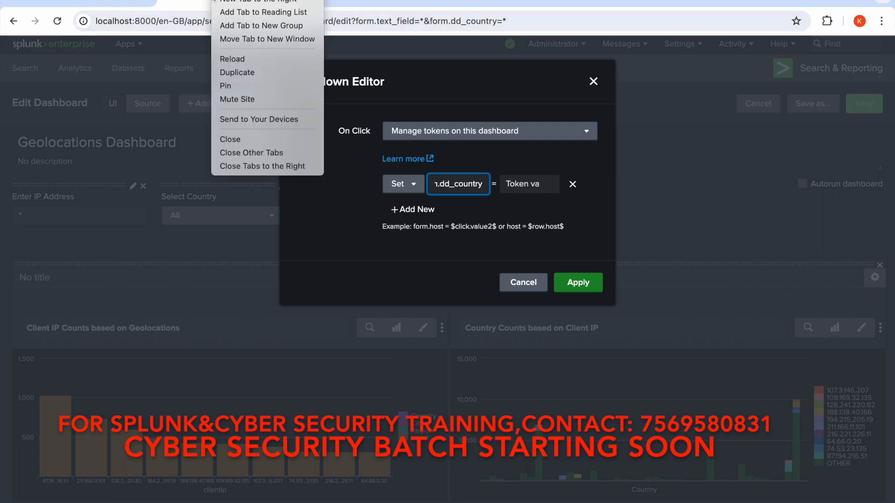
left_click(247, 74)
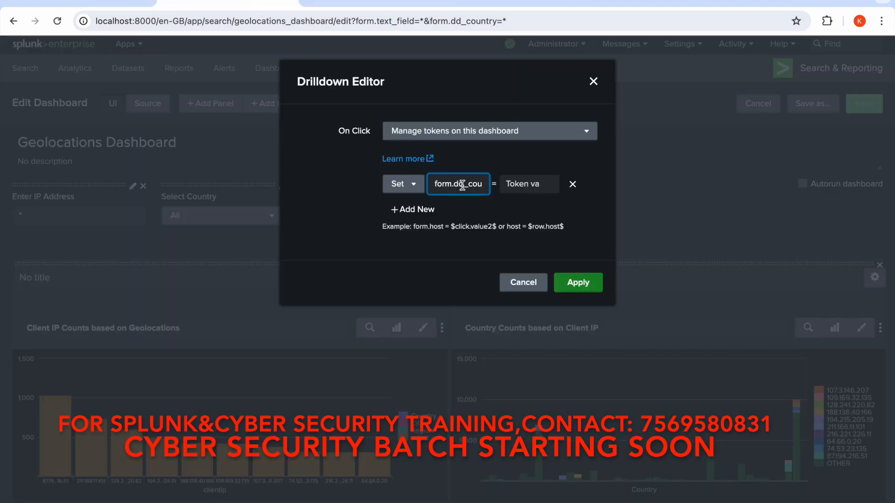
left_click(523, 184)
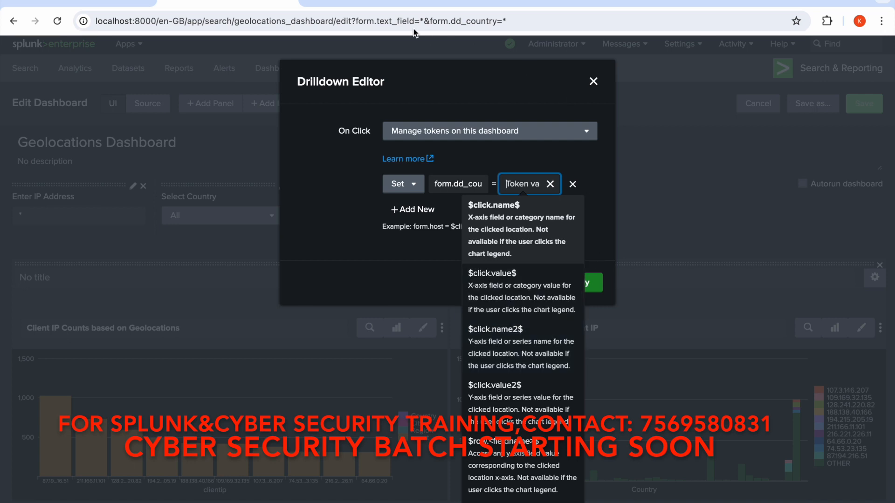
left_click(372, 2)
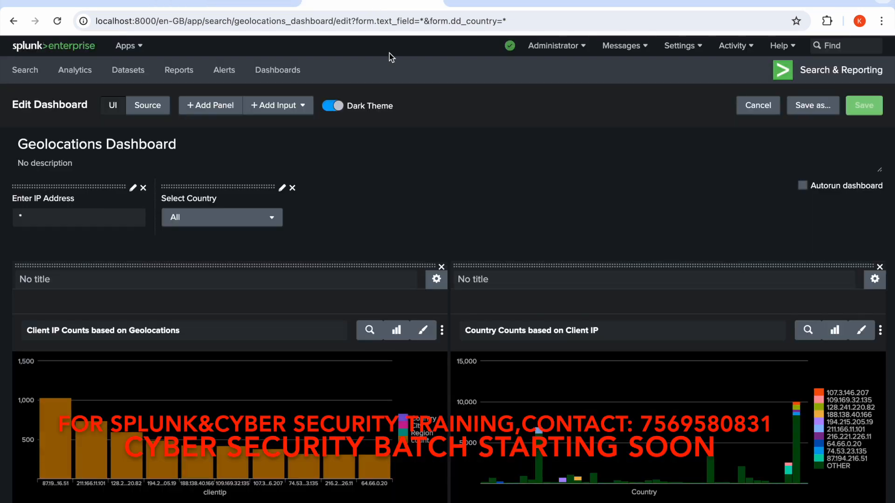
left_click(809, 331)
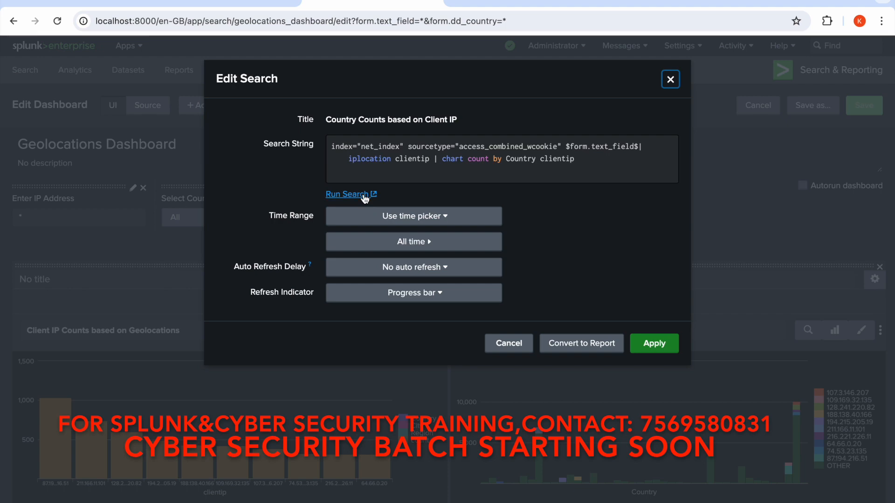
left_click(364, 196)
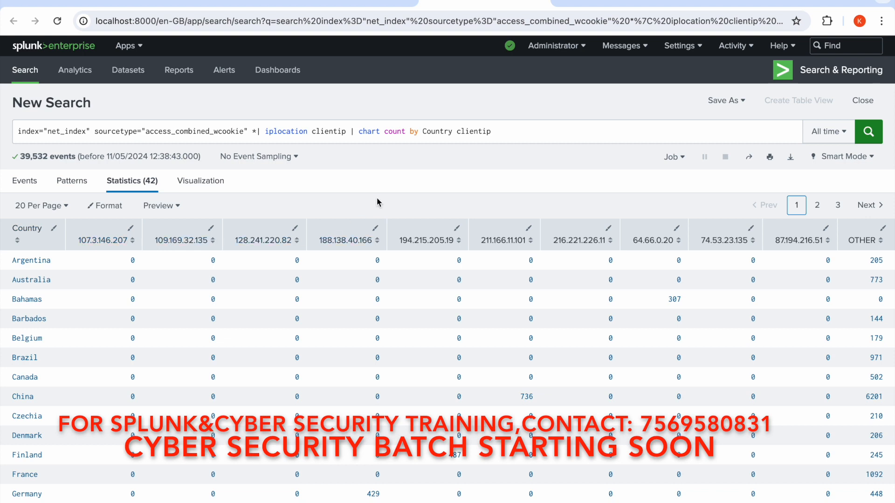
Step: Examine the search's chart command and its Country and clientip fields, and return to the dashboard editor without changing the panel's search
double_click(374, 133)
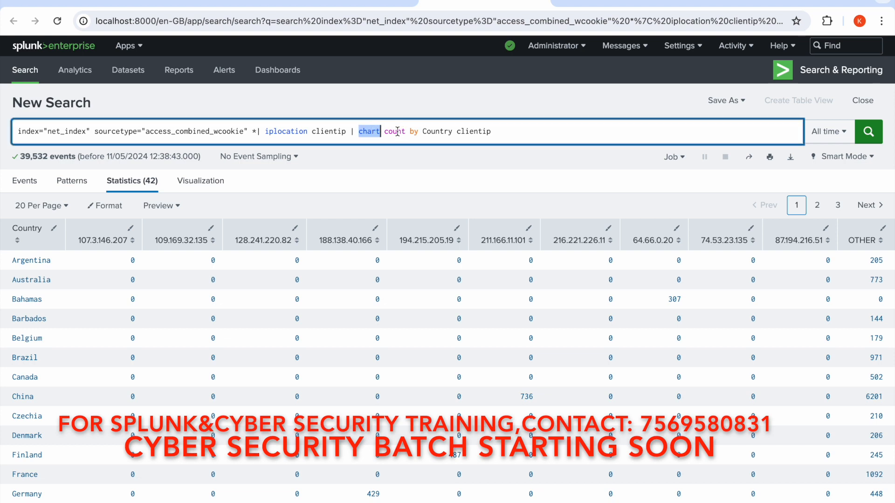
left_click(427, 132)
double_click(438, 133)
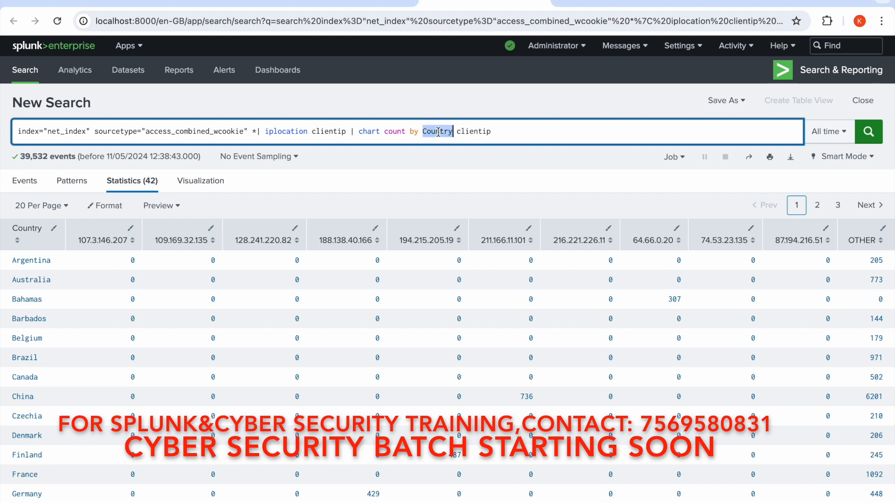
double_click(464, 132)
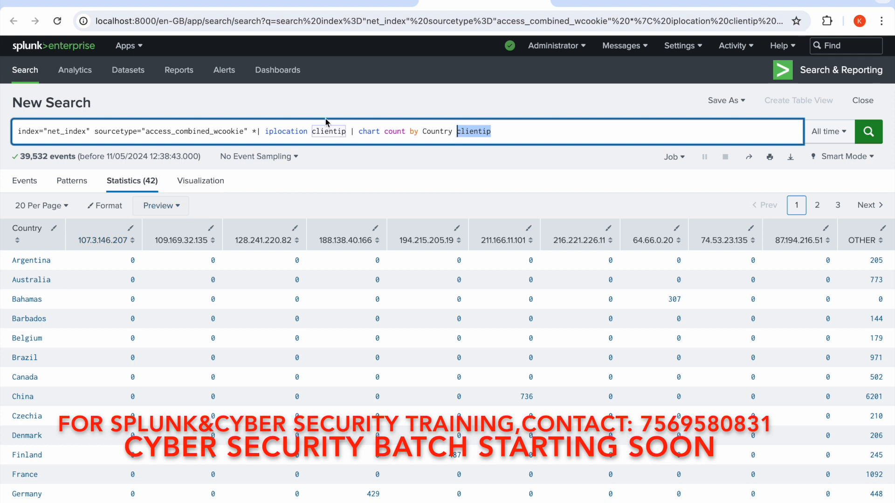
left_click(373, 10)
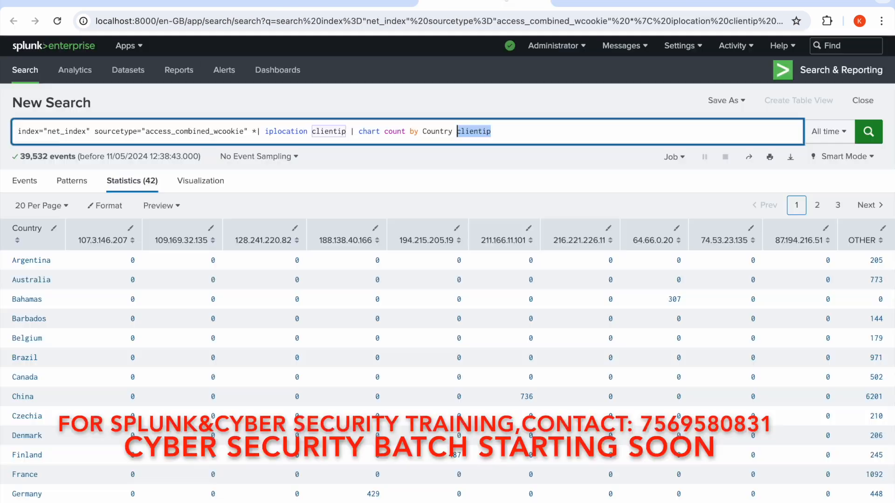
left_click(485, 4)
left_click(337, 7)
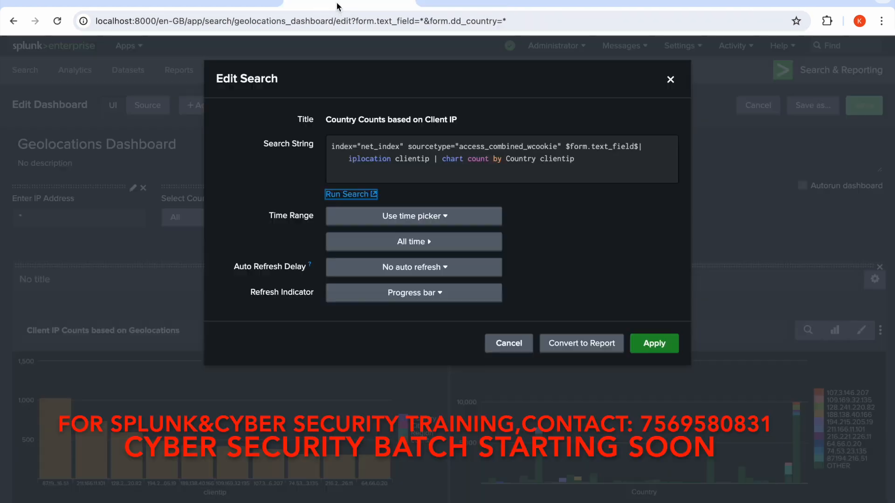
left_click(516, 352)
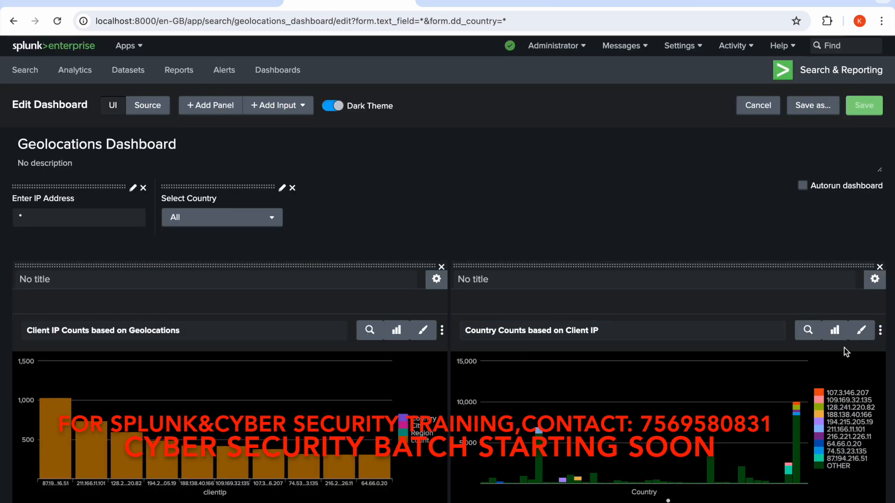
Step: Set the Country Counts based on Client IP drilldown to manage tokens on this dashboard with token value $click.name2$, and try to apply it
left_click(881, 331)
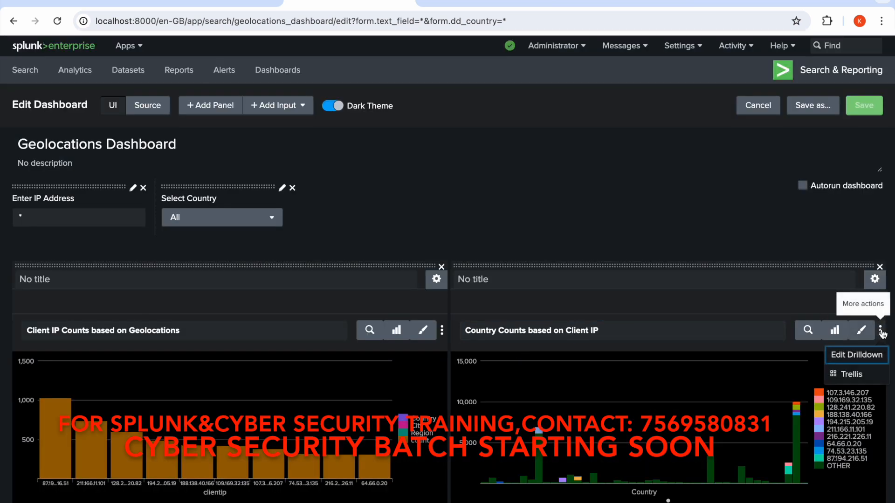
left_click(864, 359)
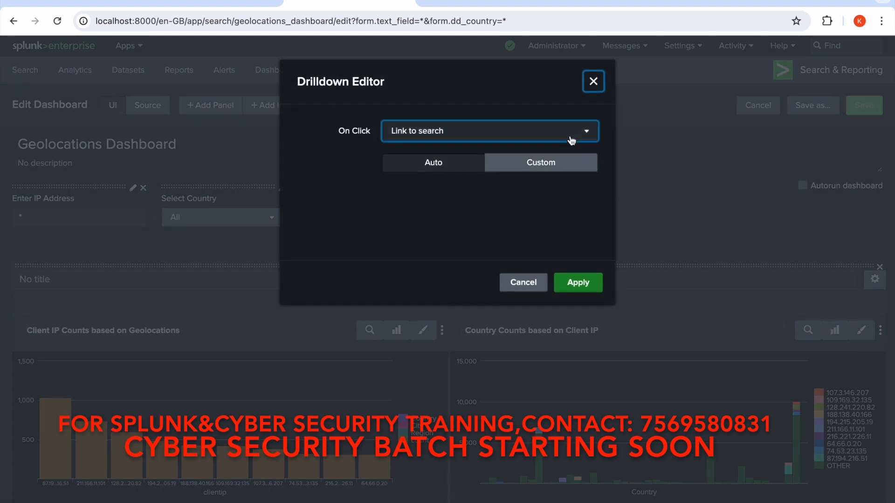
left_click(571, 140)
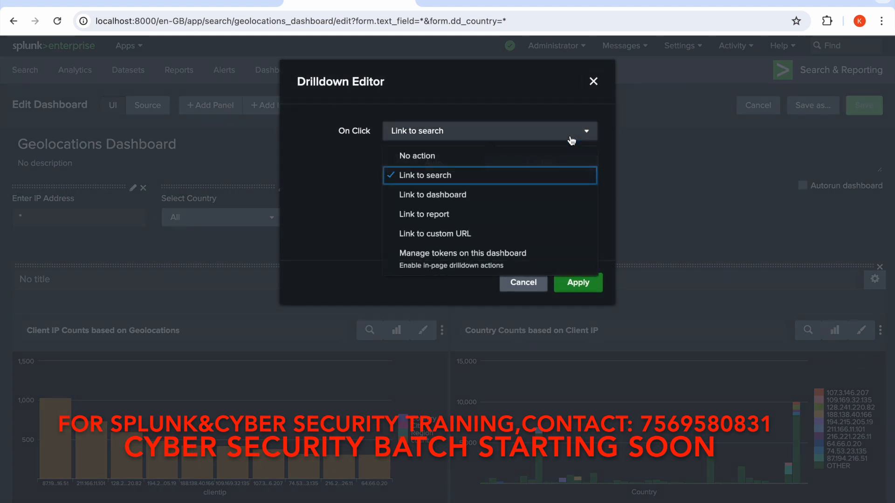
left_click(476, 262)
left_click(522, 188)
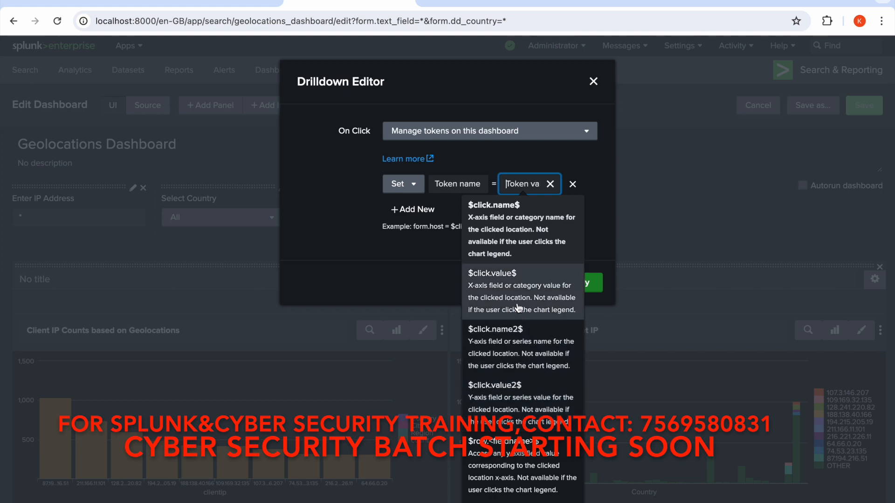
left_click(507, 353)
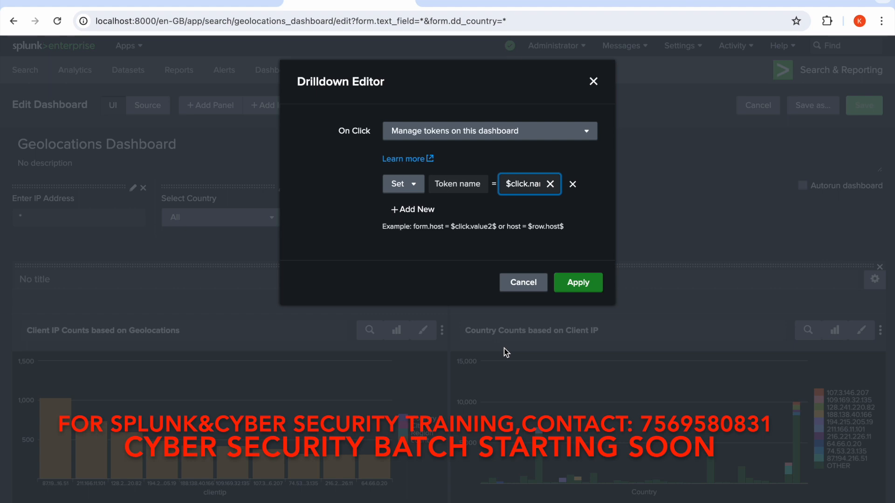
left_click(578, 284)
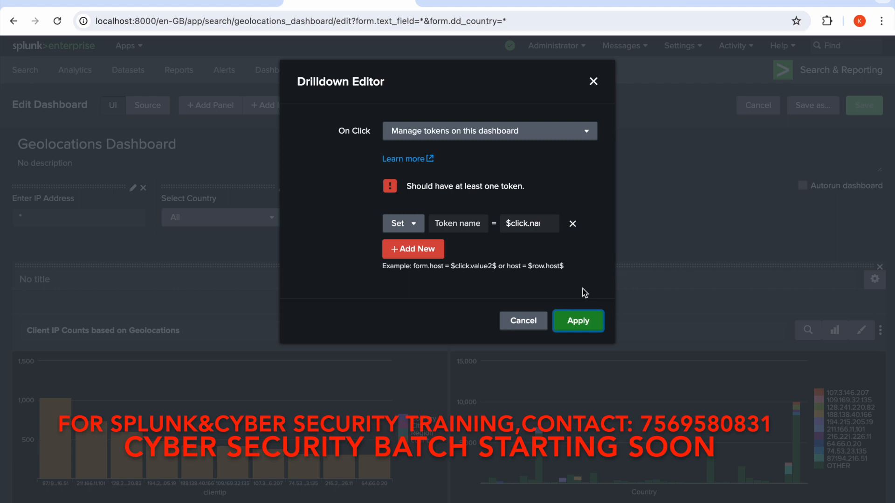
Step: Enter form.dd_country as the name of the drilldown token
left_click(451, 224)
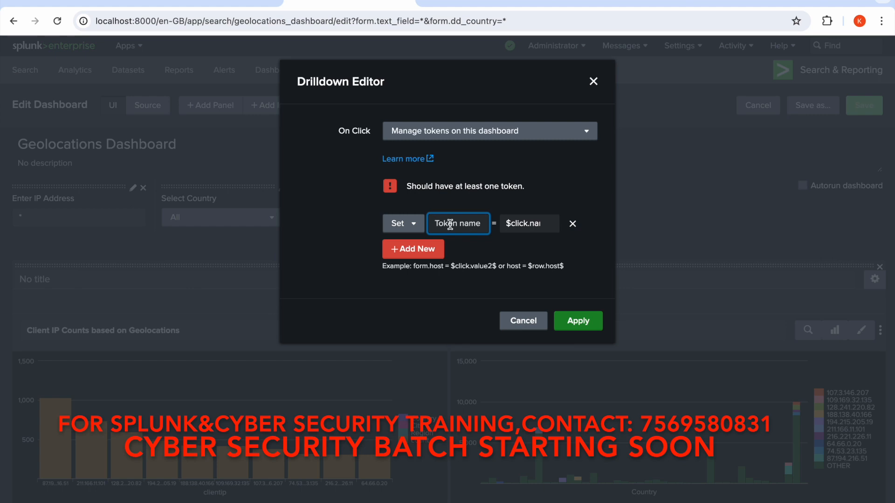
type("form")
type(".dd_country")
left_click(334, 256)
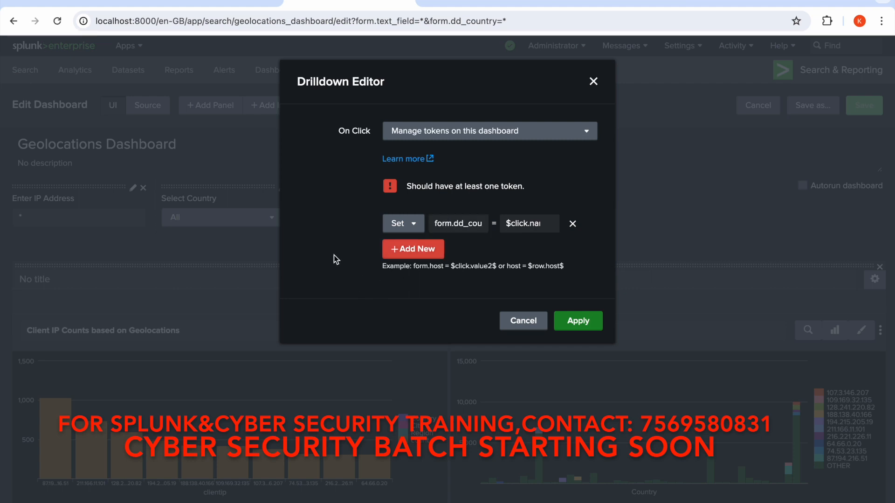
Step: Apply the Country Counts based on Client IP panel's token drilldown and save the dashboard
left_click(575, 321)
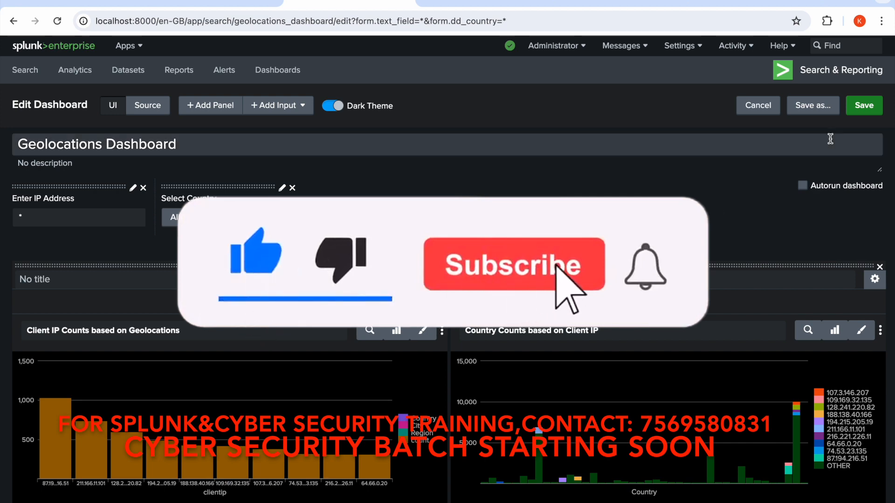
left_click(863, 111)
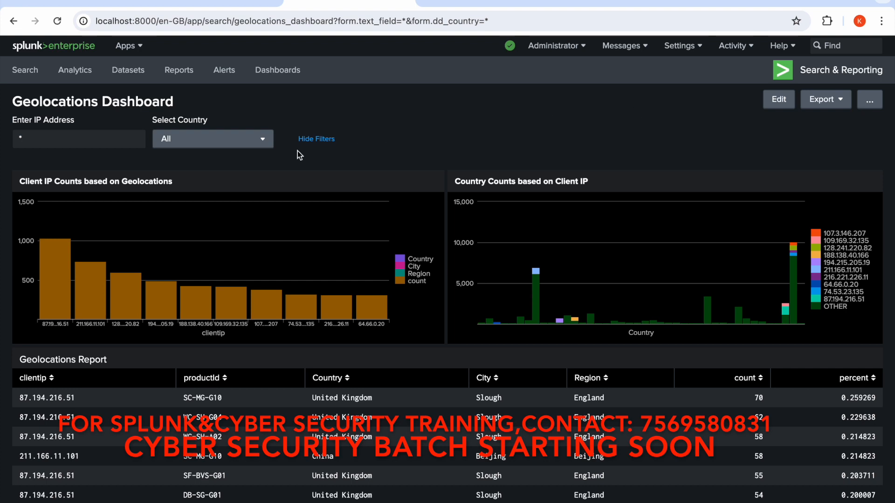
Step: In the dashboard source, add $form.dd_country$ before the iplocation command in the Client IP Counts based on Geolocations query
left_click(779, 99)
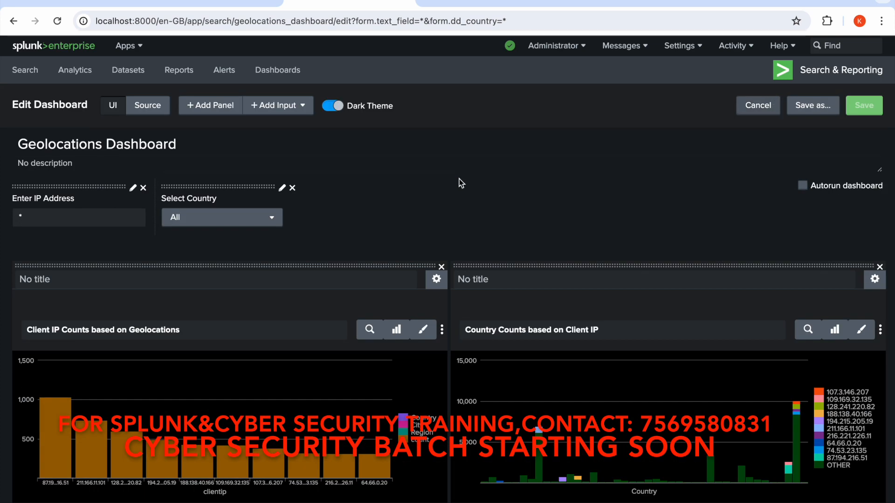
left_click(142, 110)
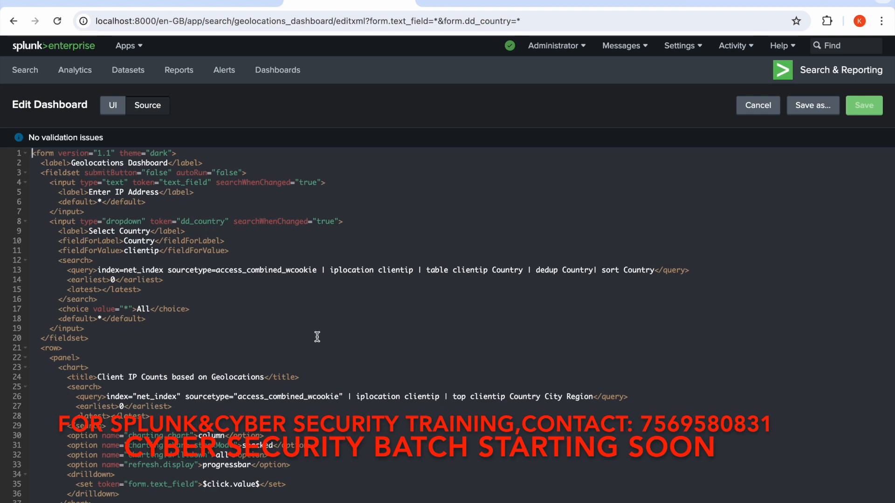
scroll(317, 336, "down", 5)
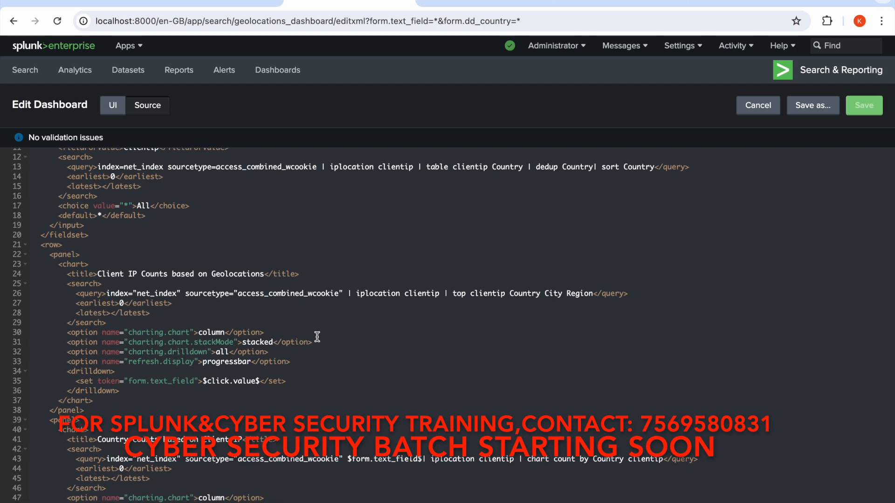
scroll(317, 336, "down", 2)
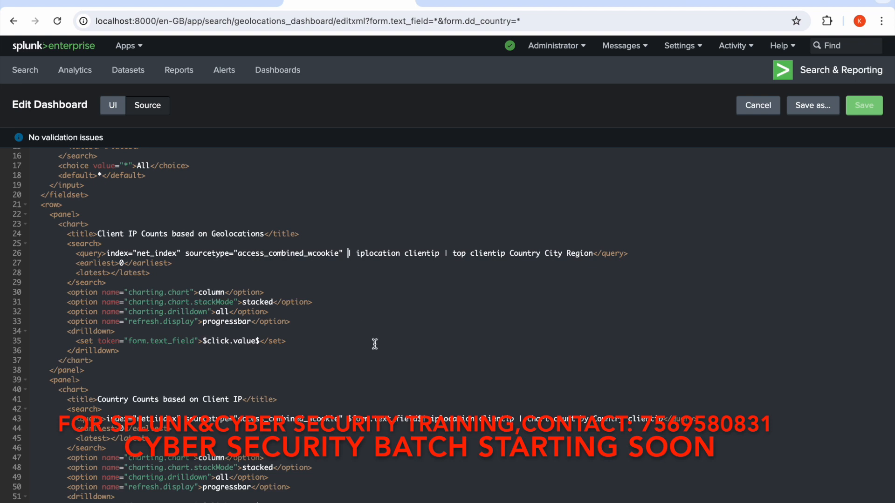
type("$")
type("form")
type(".dd_")
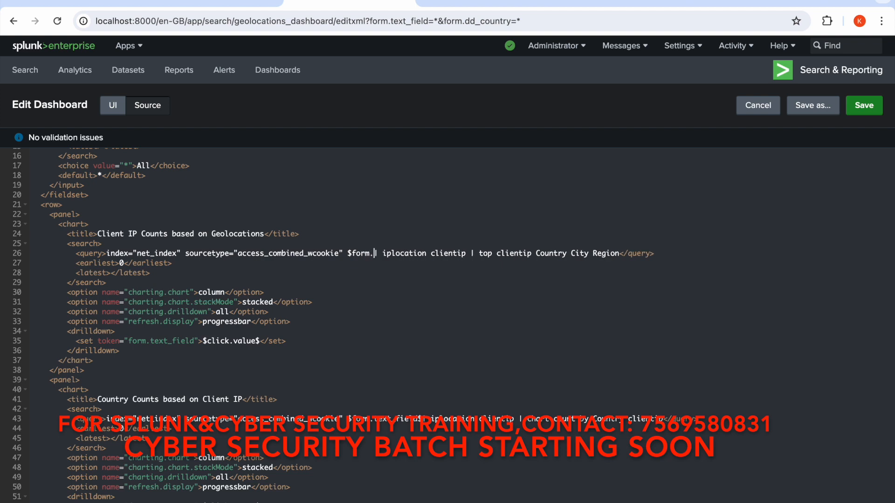
type("country")
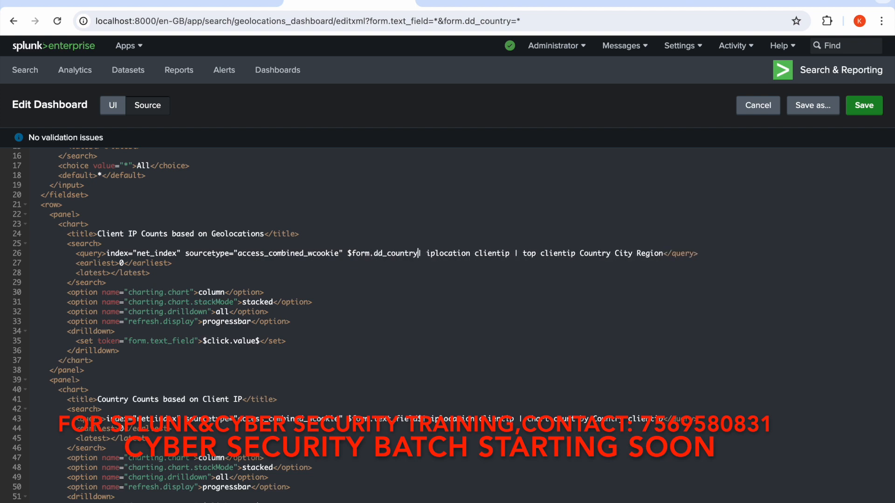
type("$")
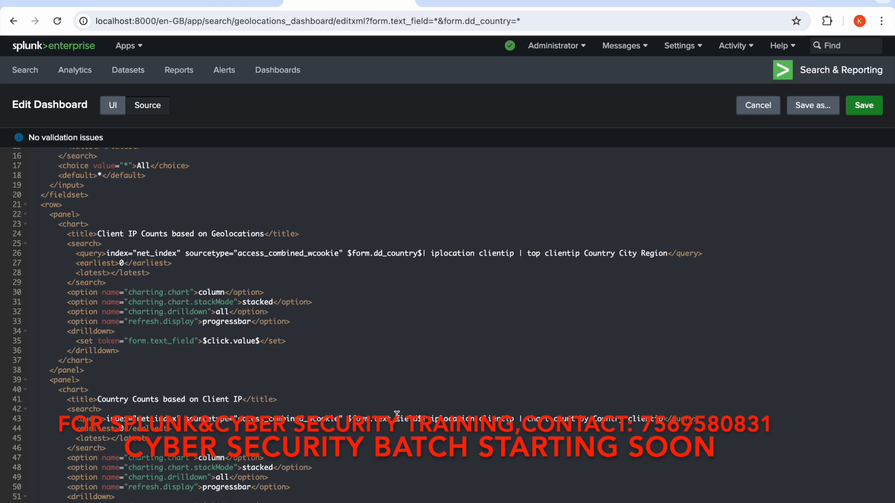
Step: Add $form.dd_country$ after $form.text_field$ in the Geolocations Report query and save the dashboard
scroll(396, 414, "down", 5)
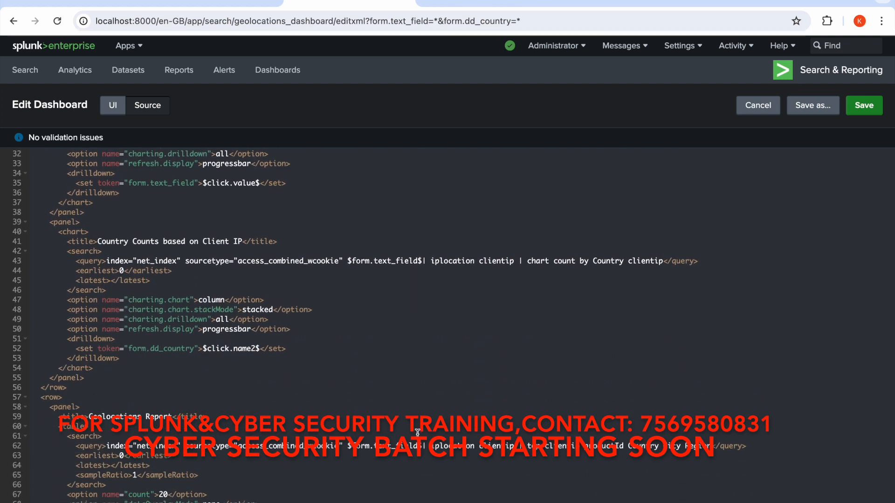
left_click(423, 447)
type("| ")
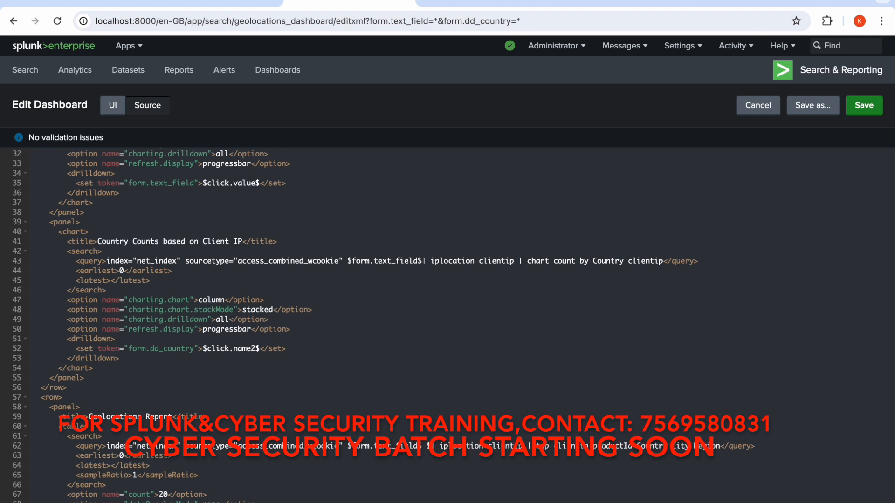
type(" form.")
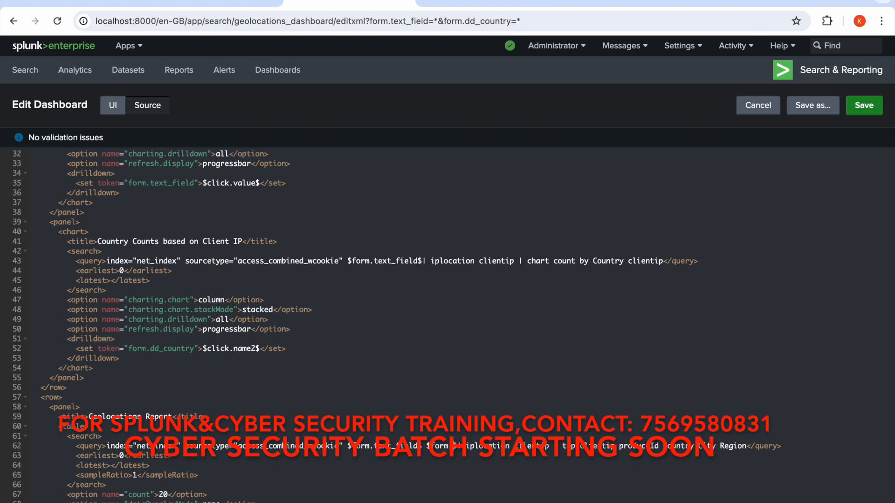
type("dd_countr")
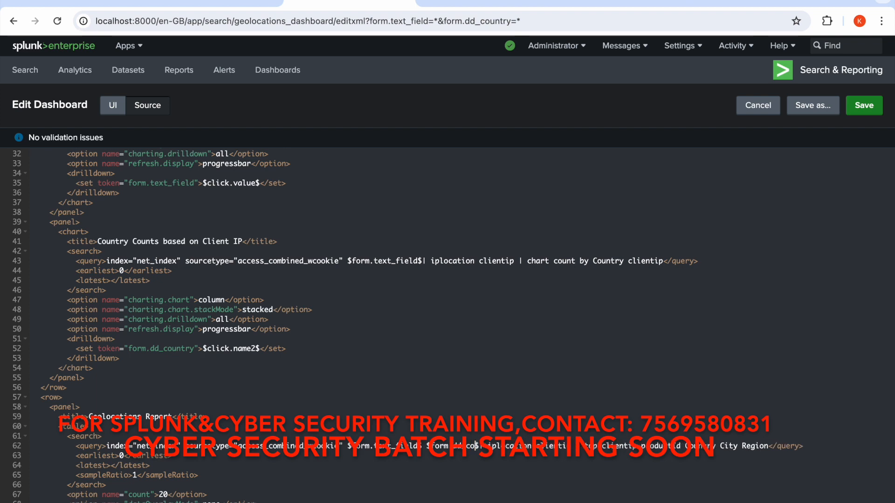
type("y")
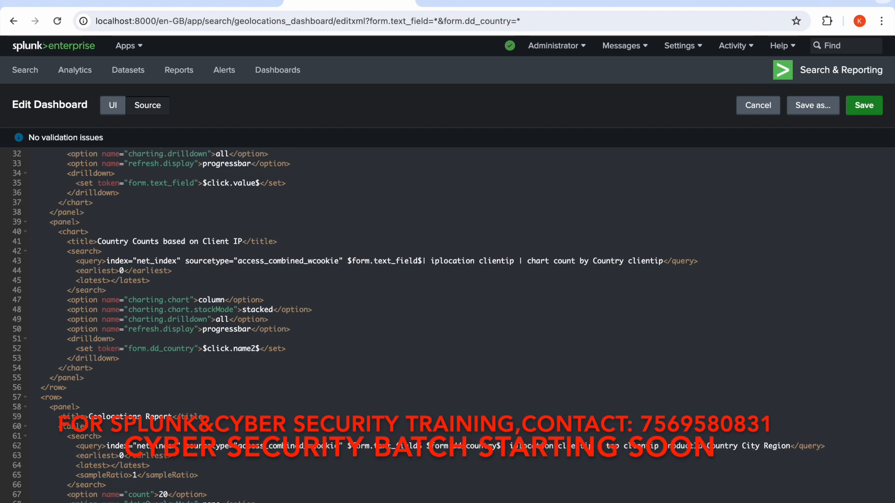
scroll(452, 326, "down", 5)
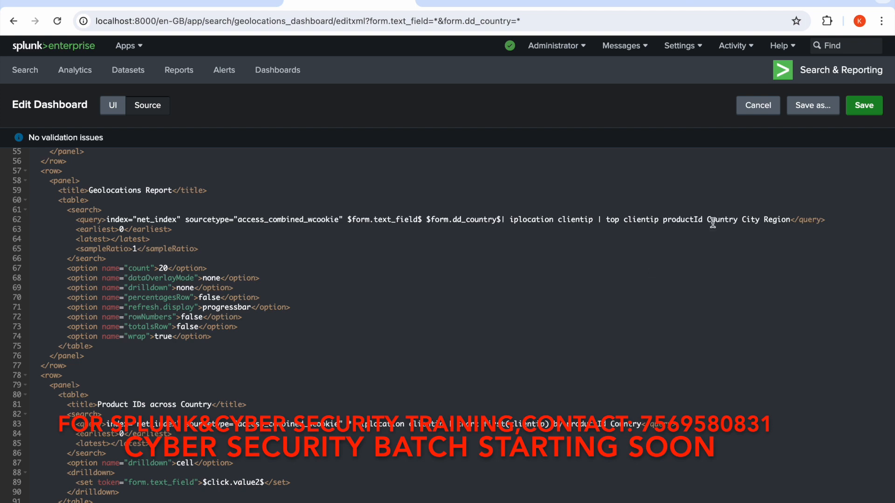
left_click(861, 117)
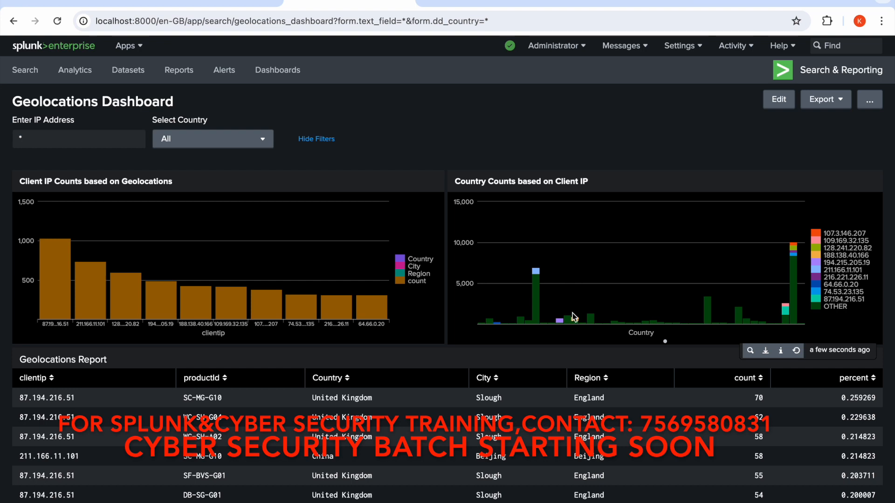
Step: Test the Country Counts based on Client IP drilldown with 188.138.40.166, 211.166.11.101 and 64.66.0.20, checking how the other panels are filtered
mouse_move(576, 321)
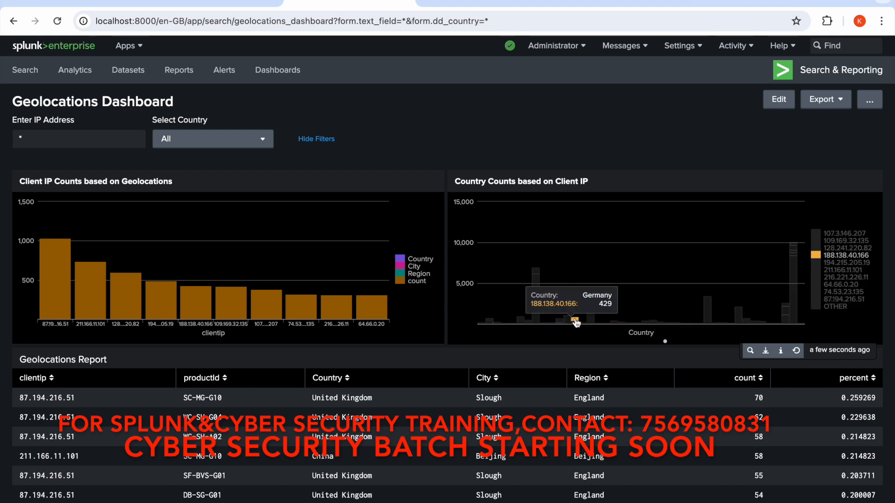
left_click(576, 321)
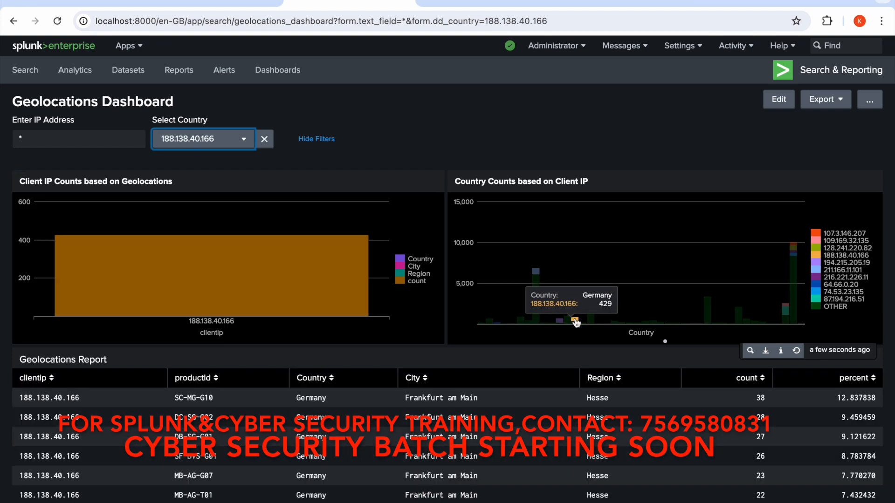
mouse_move(252, 298)
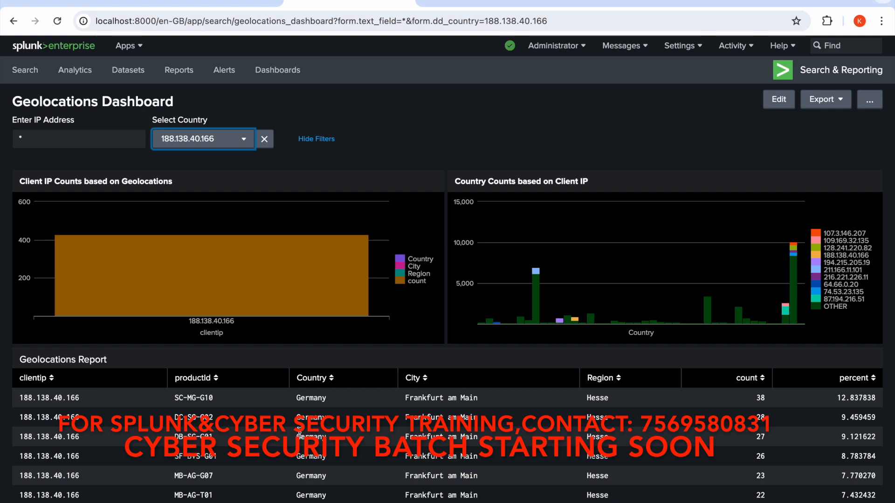
scroll(426, 491, "down", 9)
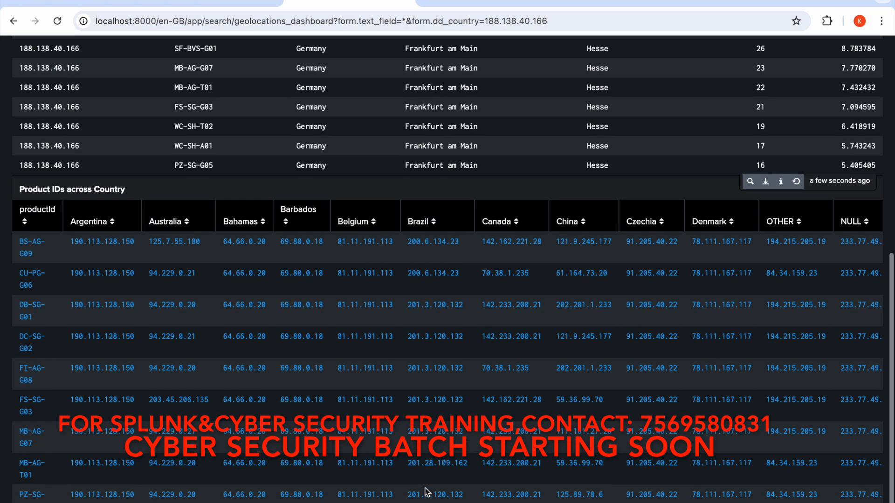
scroll(426, 492, "down", 1)
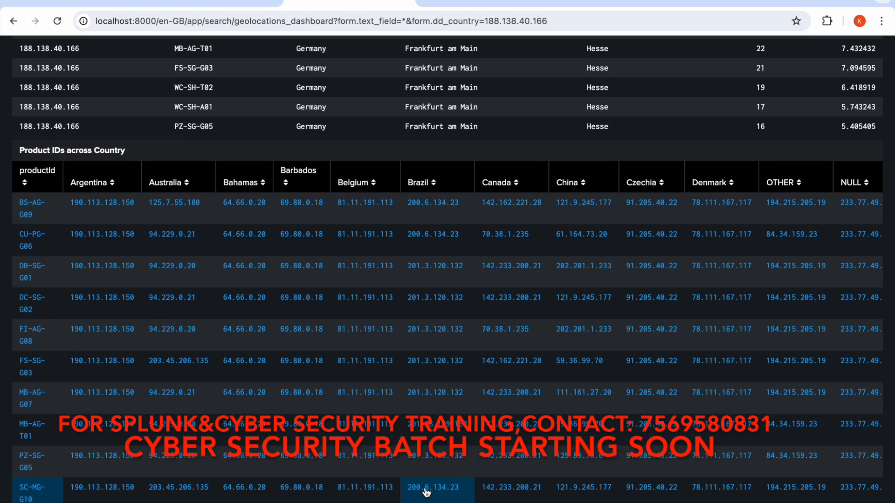
left_click(427, 492)
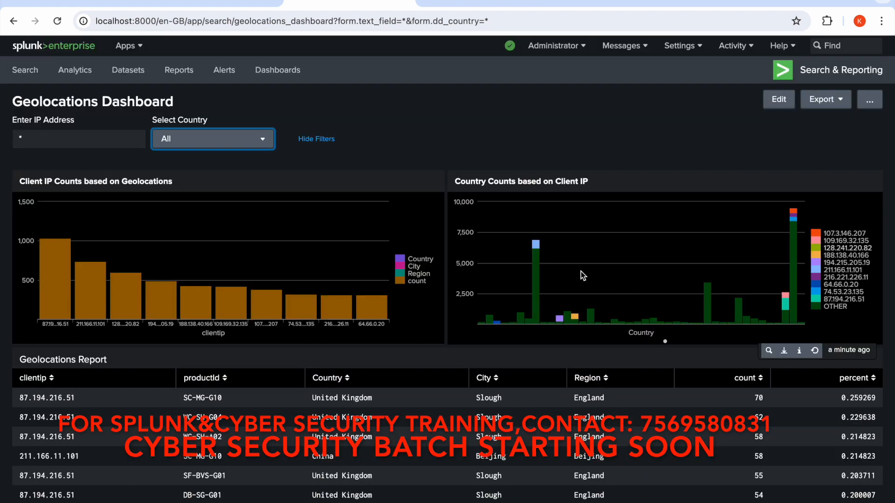
left_click(537, 247)
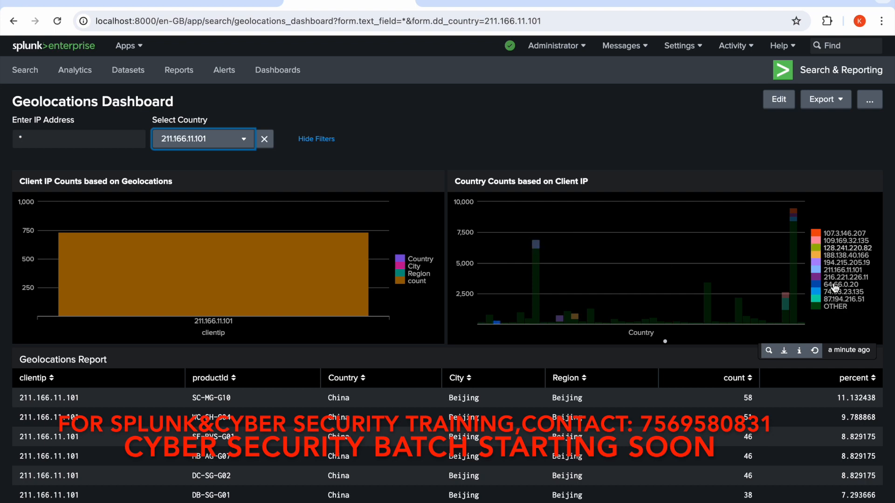
left_click(834, 286)
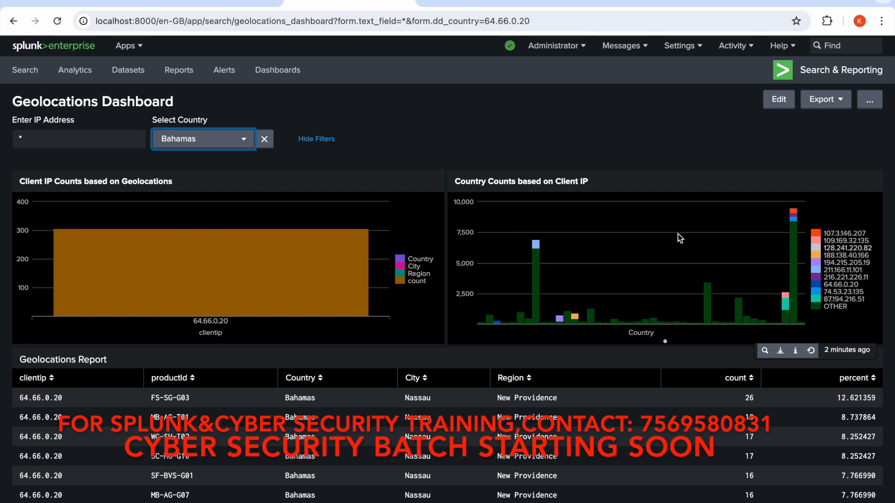
left_click(783, 106)
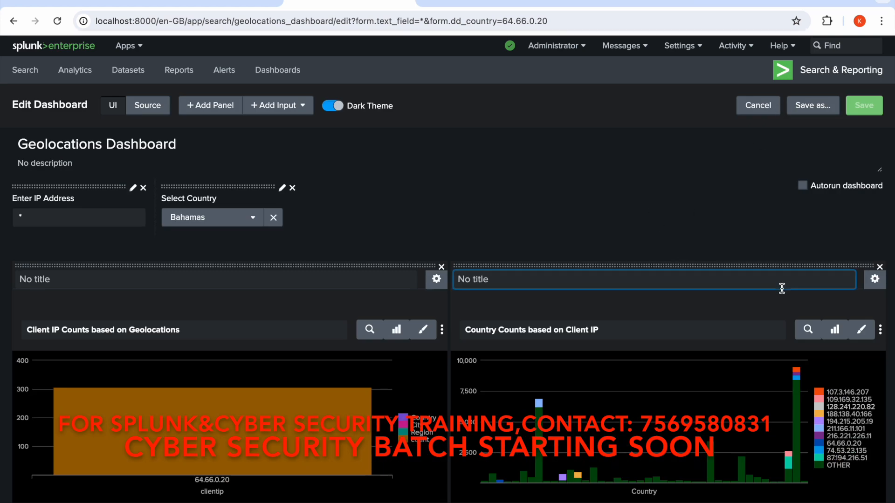
left_click(446, 3)
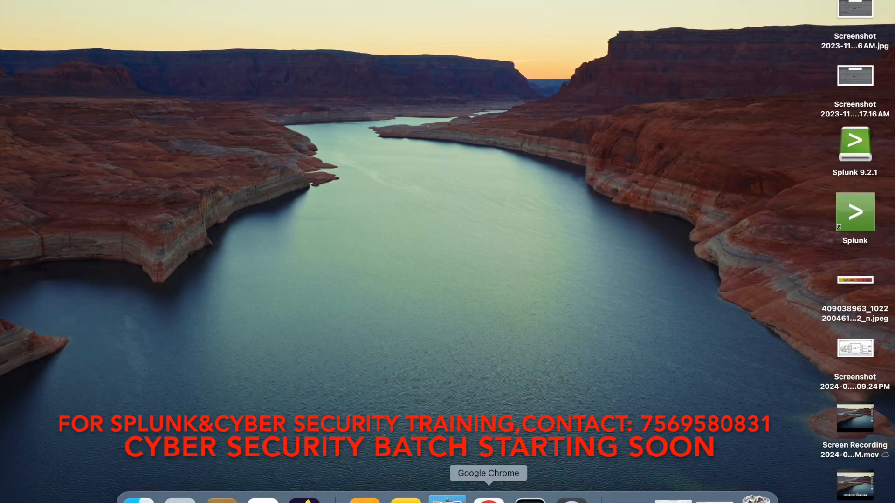
Step: Switch to Google Chrome and look over the Geolocations Dashboard's charts and tables
left_click(488, 498)
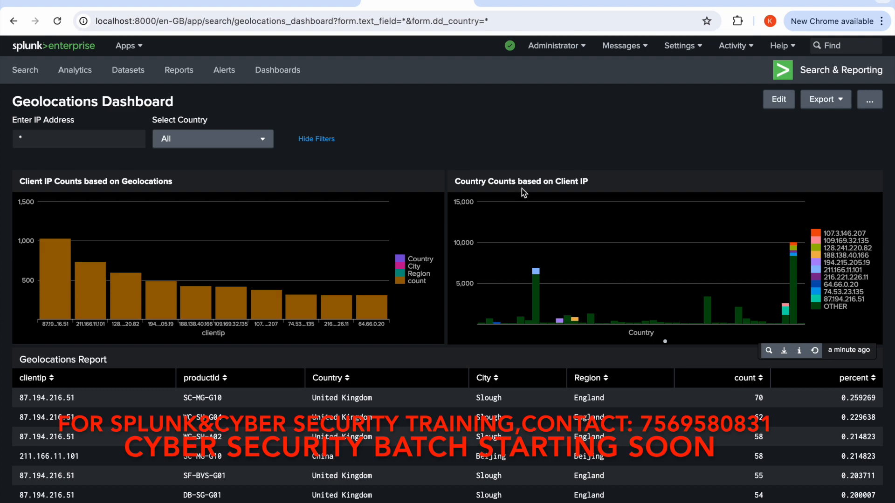
scroll(522, 189, "down", 7)
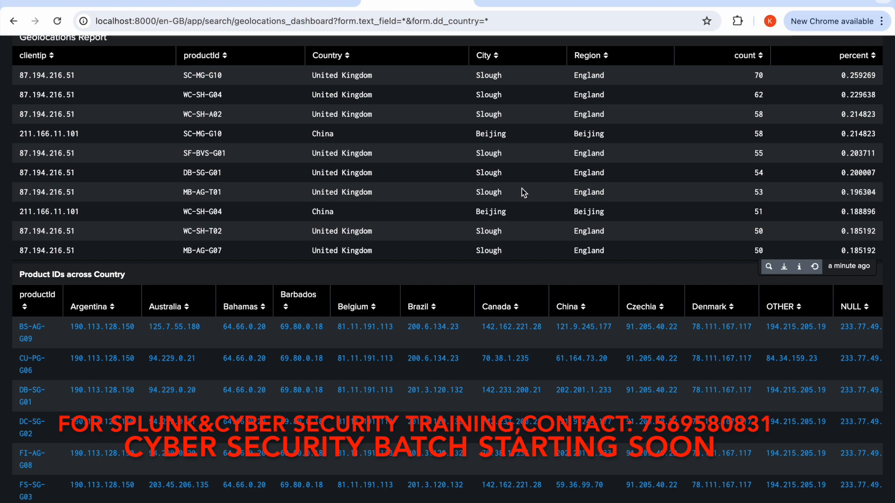
scroll(522, 188, "up", 7)
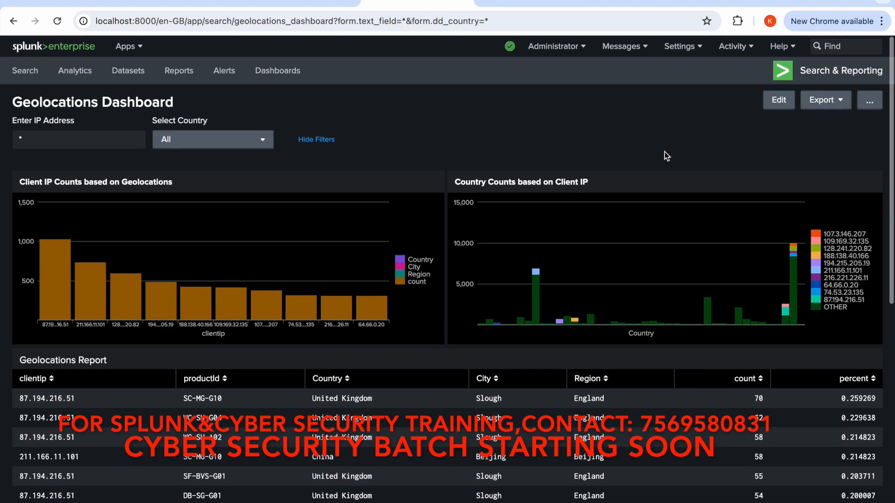
Step: Set the Geolocations Report table's drilldown to Link to search with the Auto option, apply it and save the dashboard
left_click(778, 100)
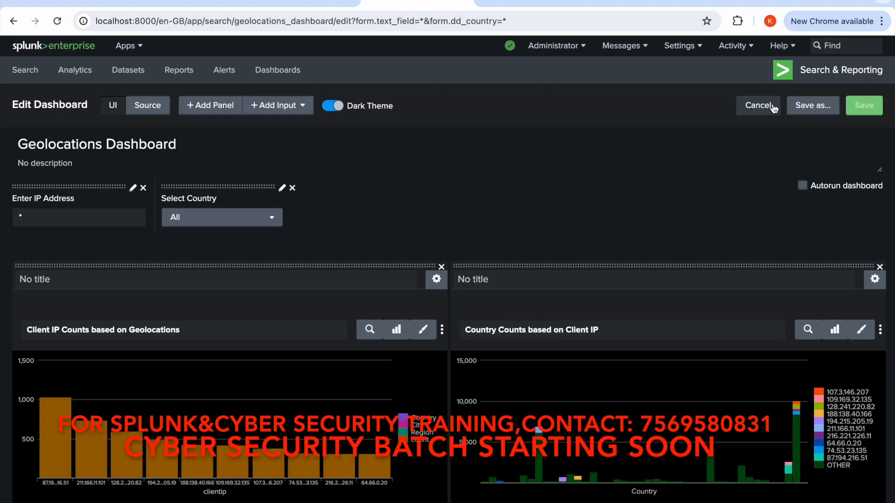
scroll(654, 204, "down", 5)
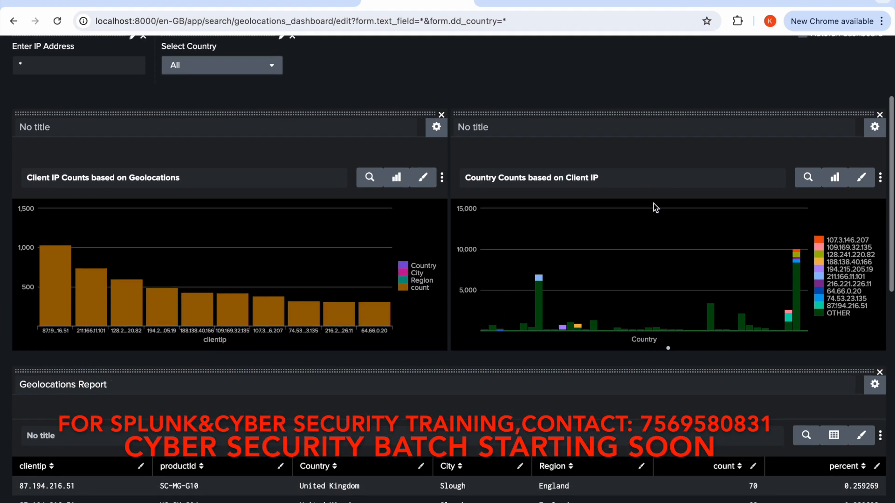
scroll(654, 204, "down", 2)
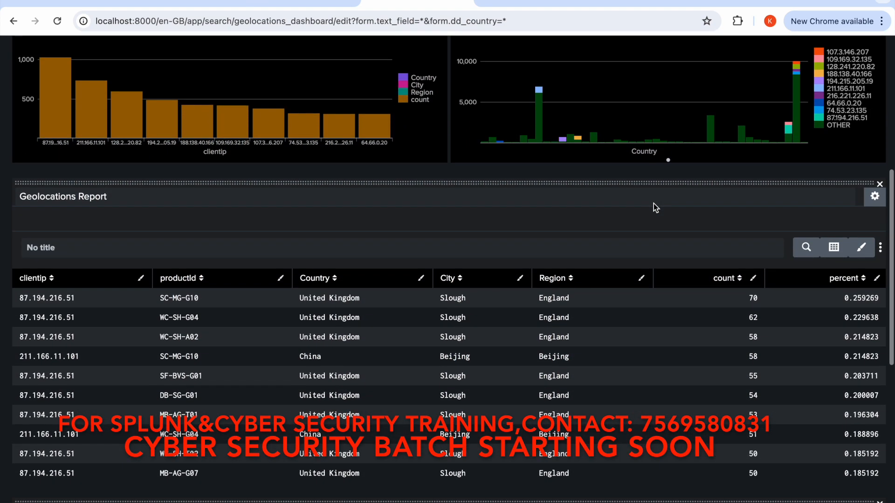
left_click(653, 204)
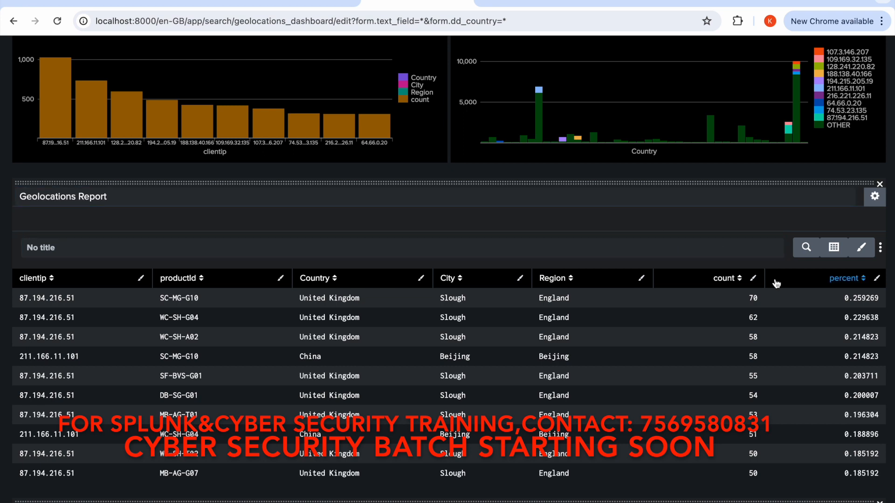
left_click(881, 253)
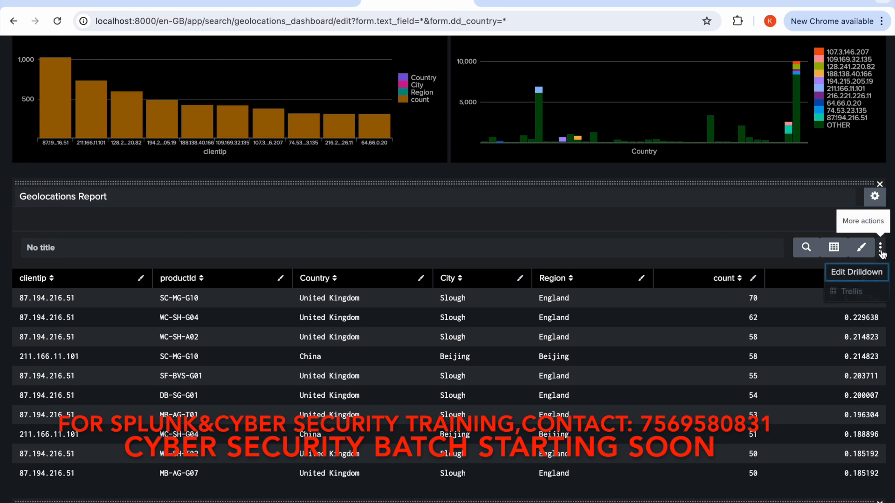
left_click(864, 277)
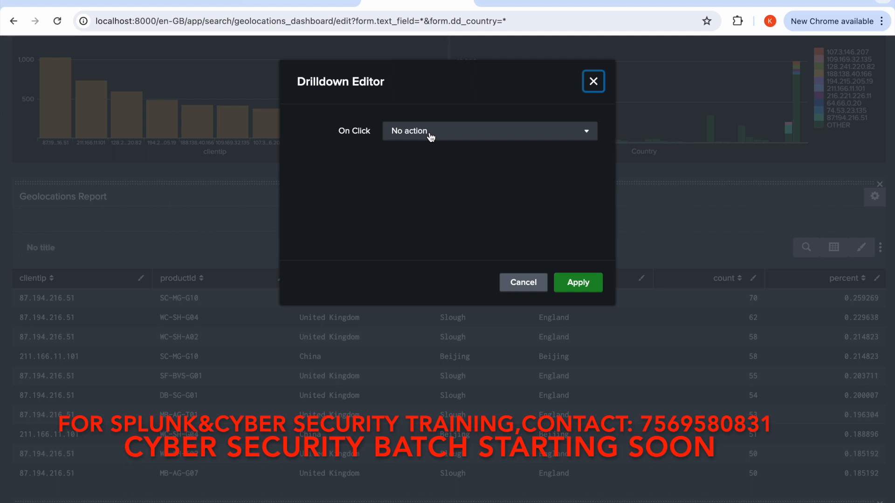
left_click(431, 138)
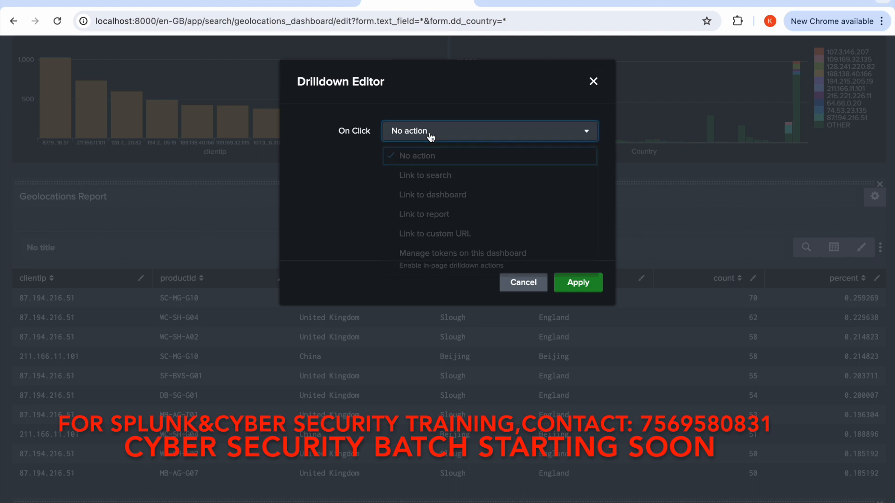
left_click(437, 176)
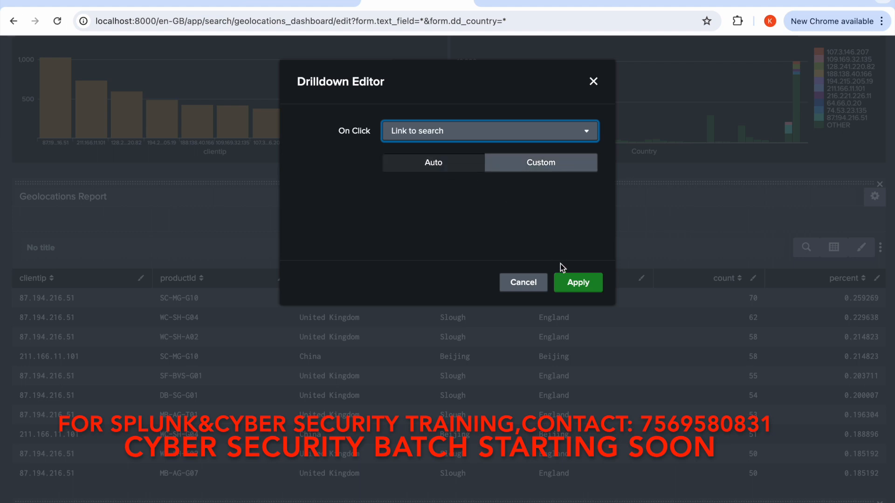
left_click(577, 291)
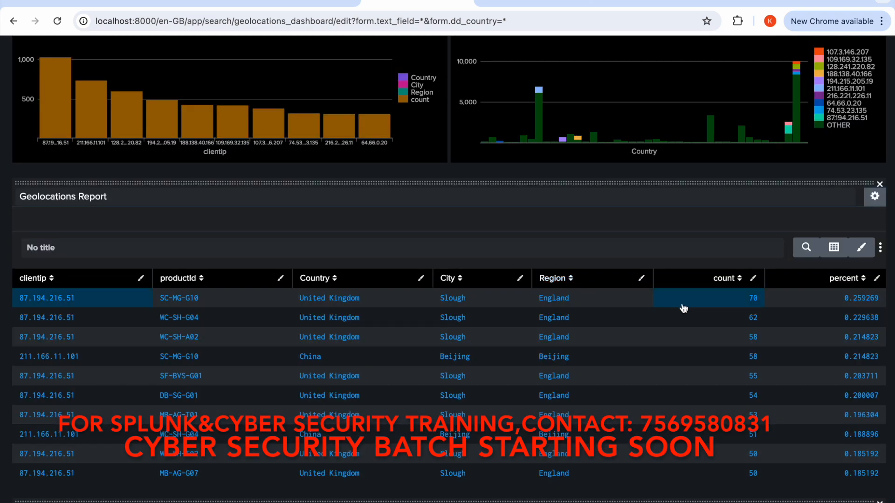
scroll(683, 306, "up", 10)
left_click(864, 105)
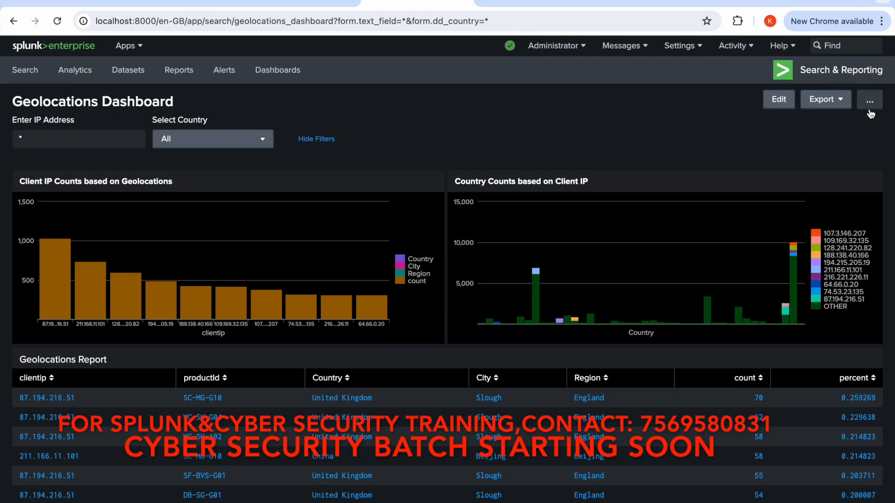
Step: Test the Geolocations Report drilldown on the WC-SH-G04 product ID, inspect the generated search query, and return to the Geolocations Dashboard
left_click(212, 420)
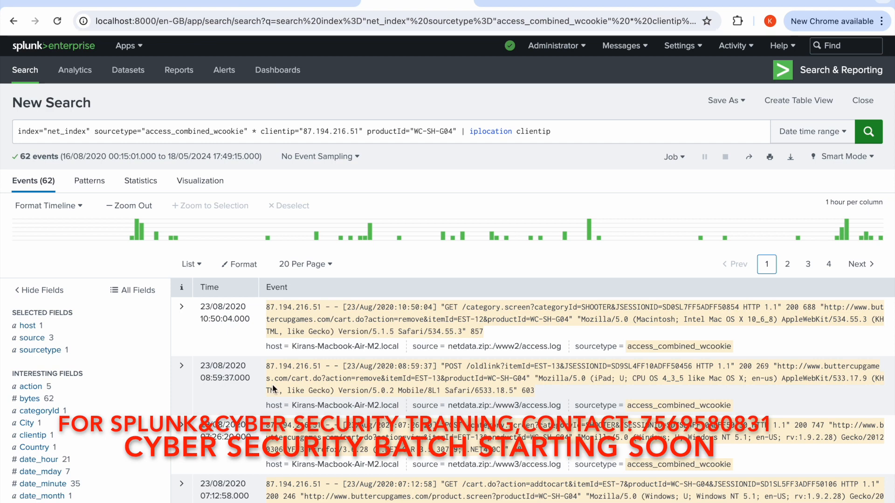
left_click(572, 134)
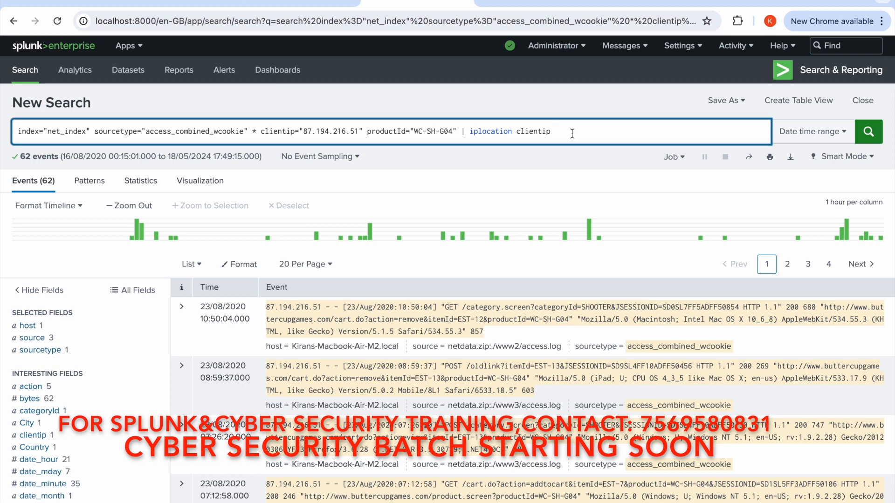
left_click(466, 5)
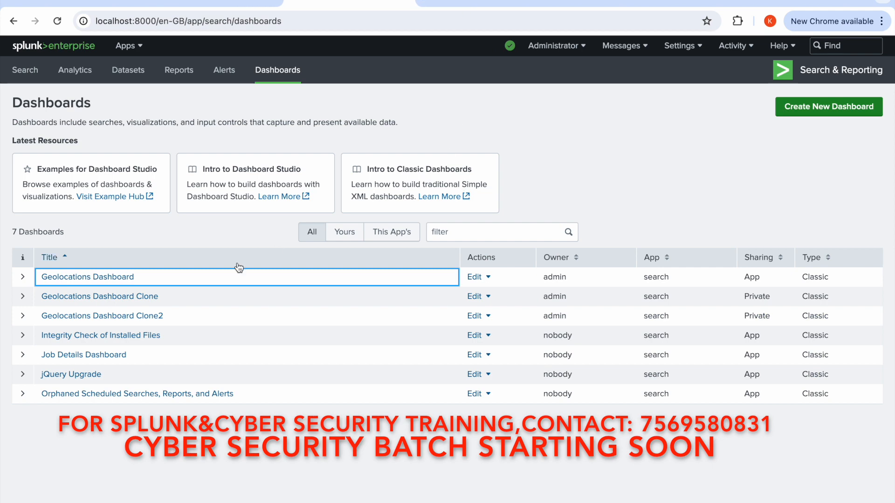
left_click(125, 279)
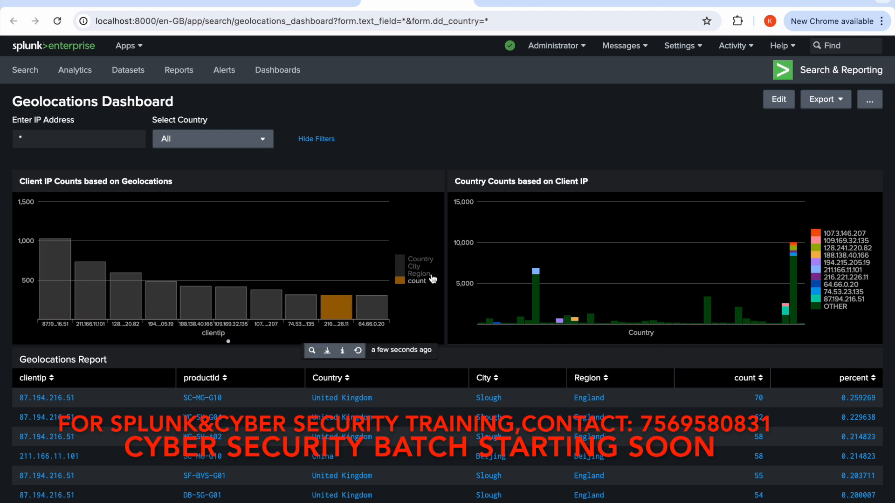
Step: Edit the dashboard and switch the Geolocations Report table's Link to search drilldown to a Custom search
left_click(778, 100)
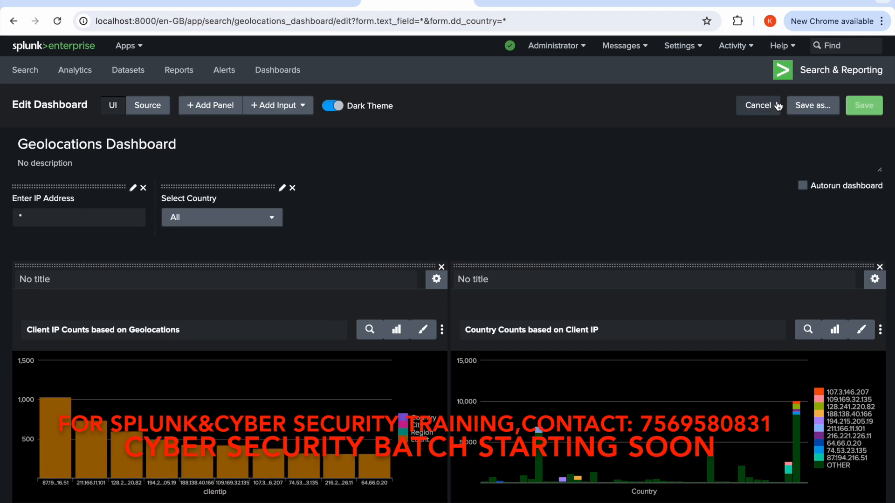
scroll(787, 387, "down", 6)
scroll(787, 390, "down", 3)
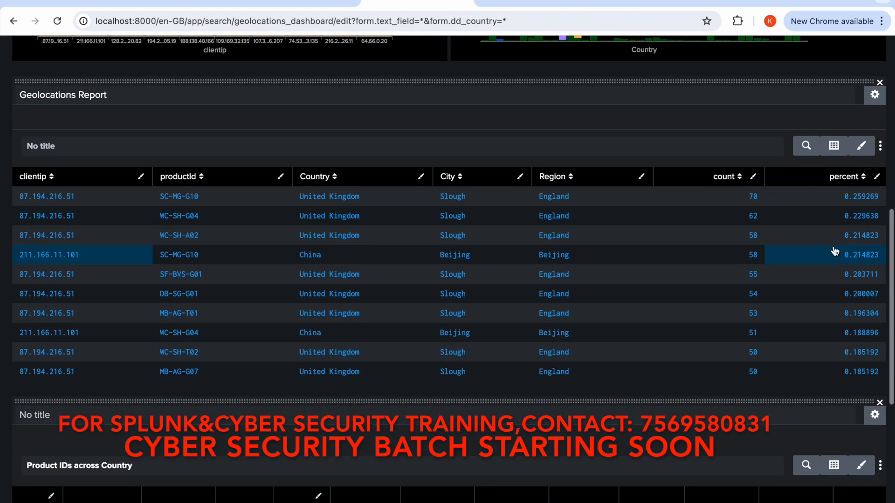
left_click(881, 146)
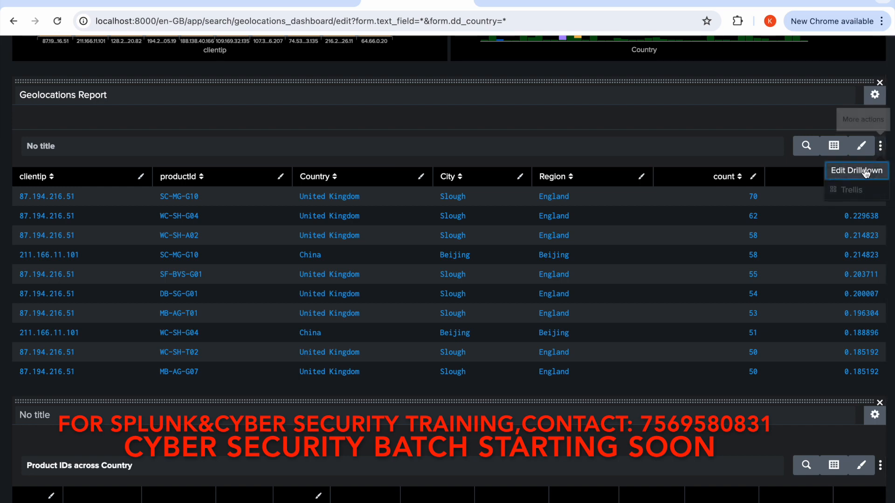
left_click(864, 171)
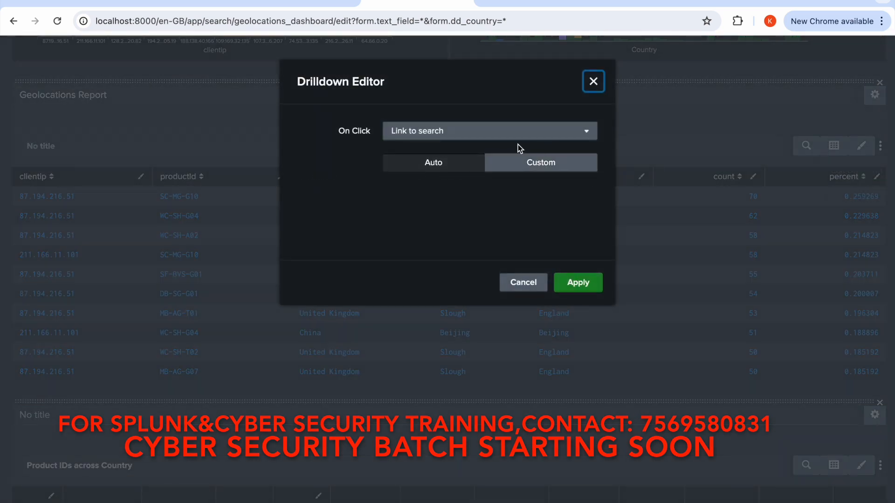
left_click(533, 170)
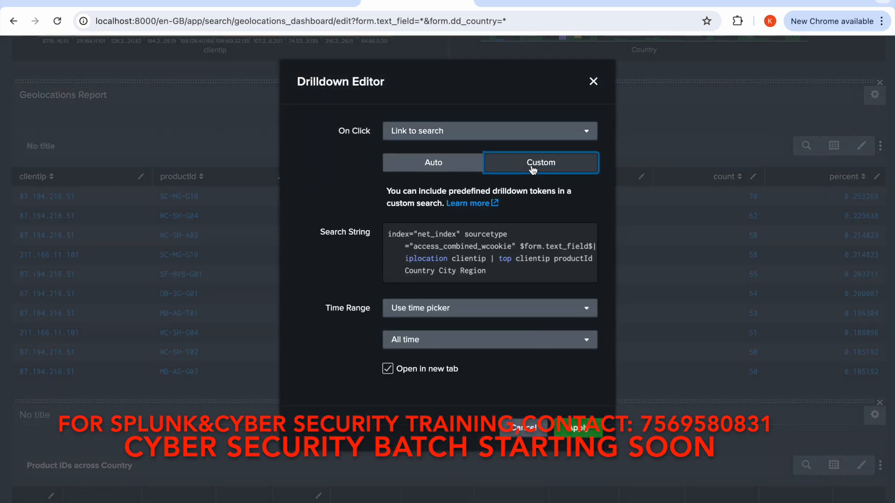
Step: Review the custom drilldown's time range options, keep Use time picker with All time, apply the drilldown and save the dashboard
left_click(437, 314)
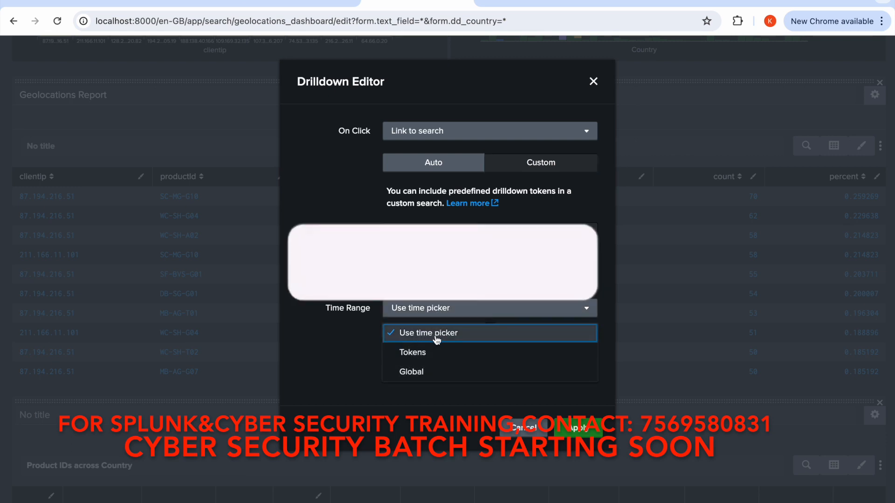
left_click(356, 337)
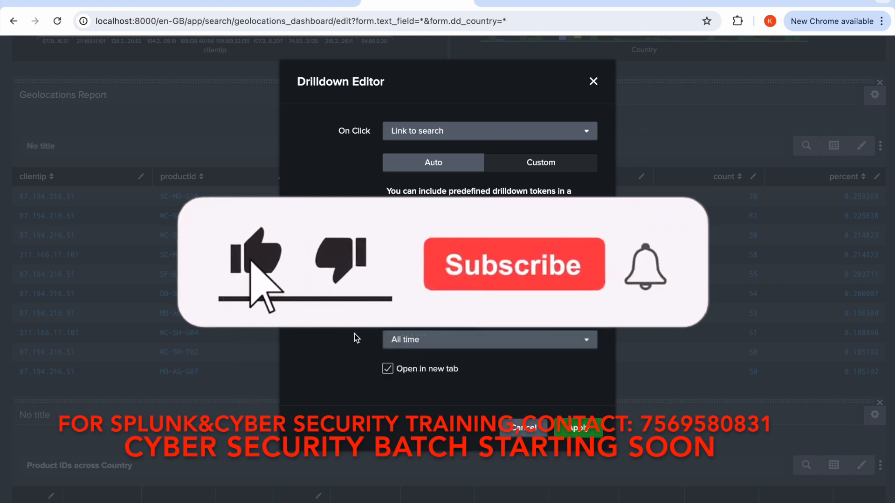
left_click(444, 340)
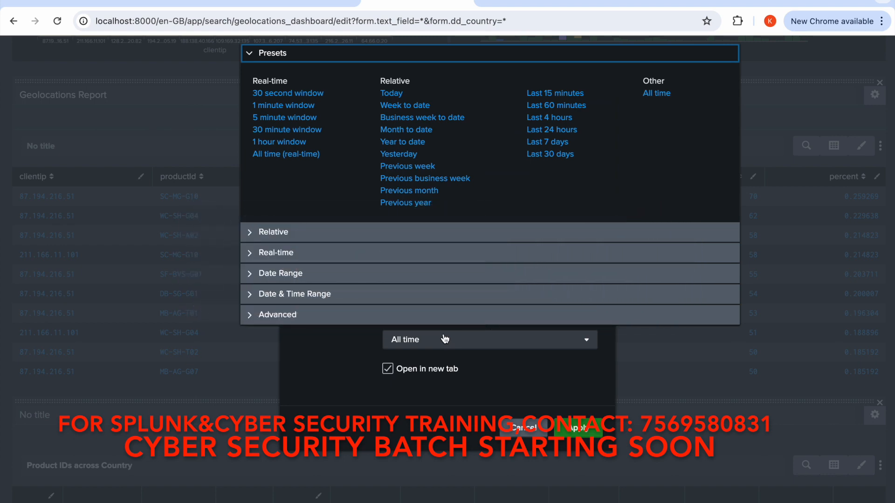
left_click(355, 353)
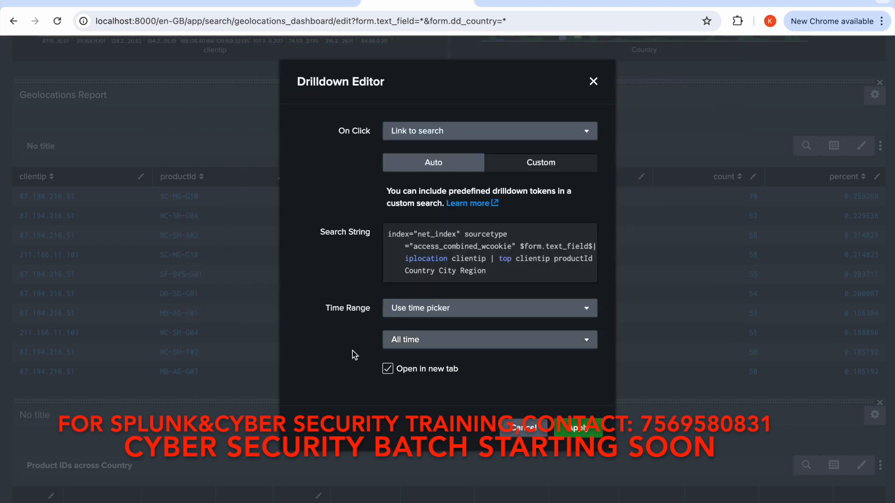
left_click(579, 431)
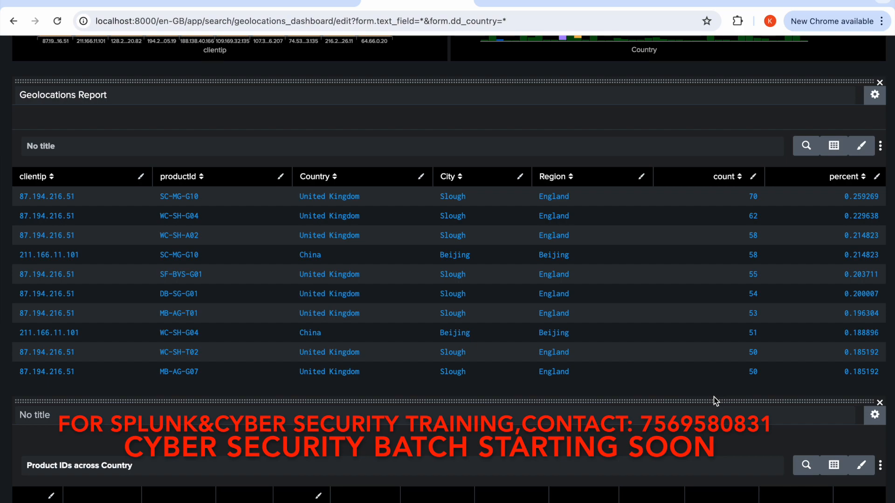
scroll(714, 397, "up", 10)
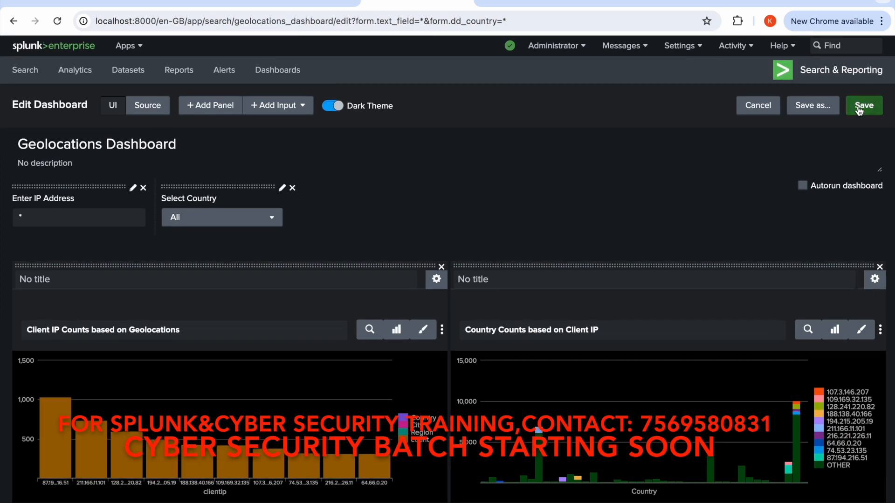
left_click(859, 107)
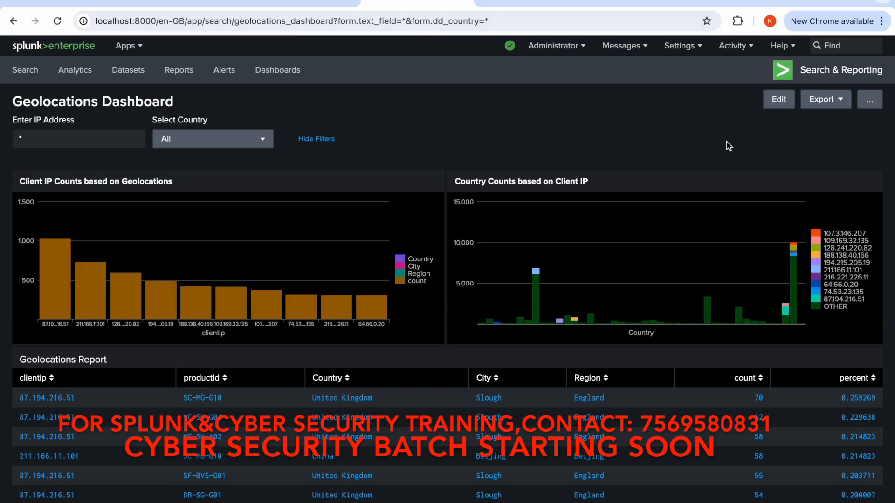
Step: Test the custom drilldown on United Kingdom in the SF-BVS-G01 row of the Geolocations Report, comparing the opened search with the dashboard
scroll(686, 244, "down", 5)
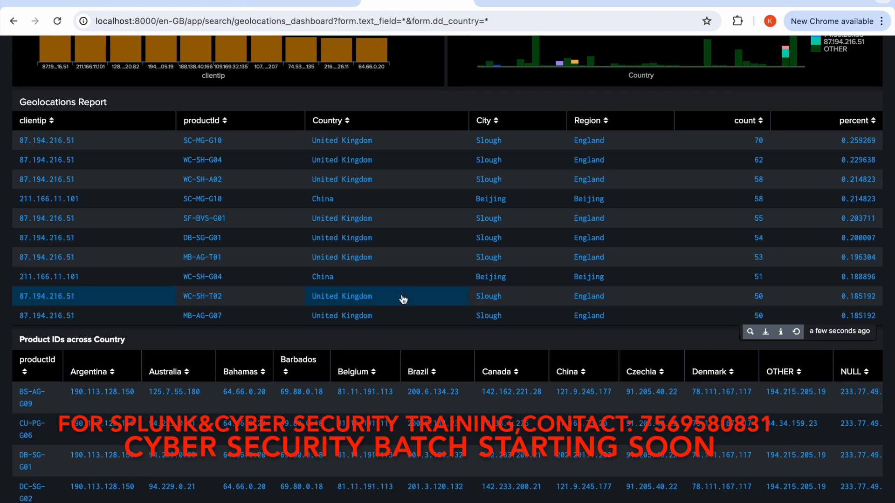
left_click(323, 219)
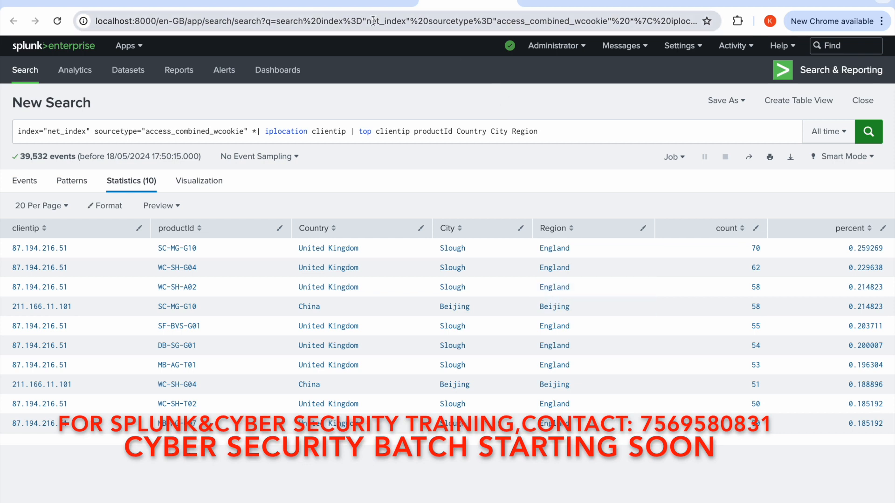
left_click(368, 2)
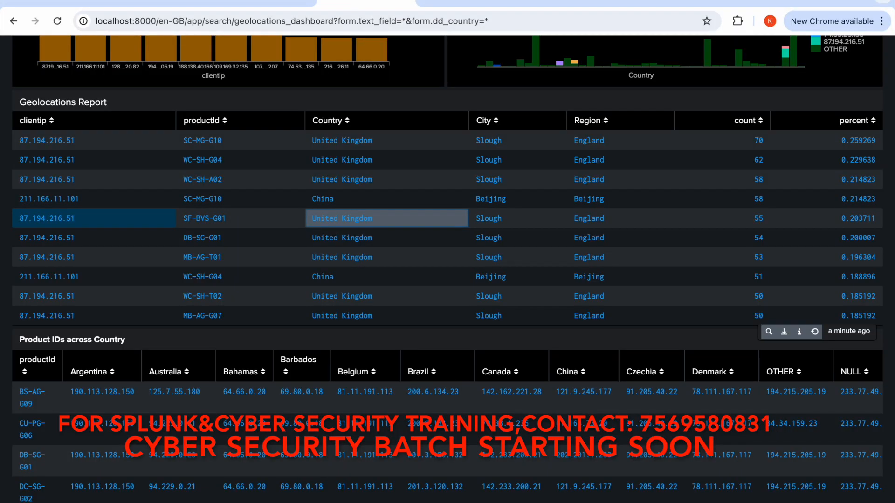
left_click(461, 3)
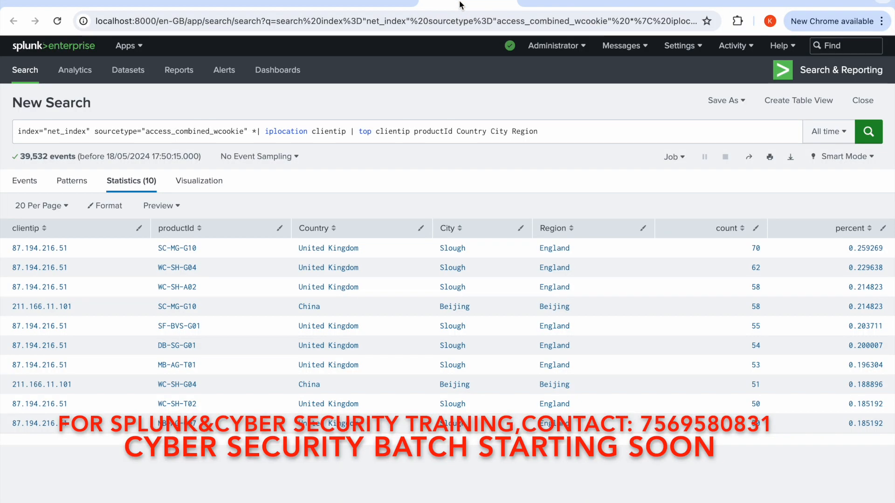
left_click(401, 5)
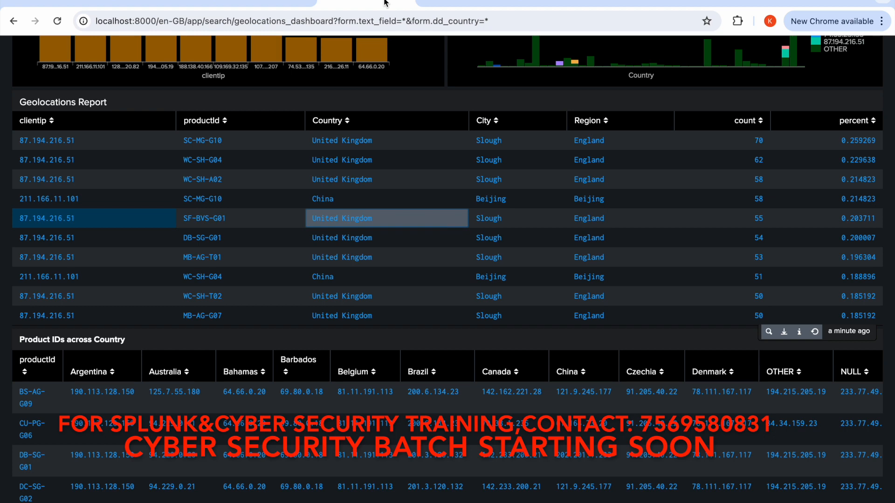
scroll(421, 72, "up", 2)
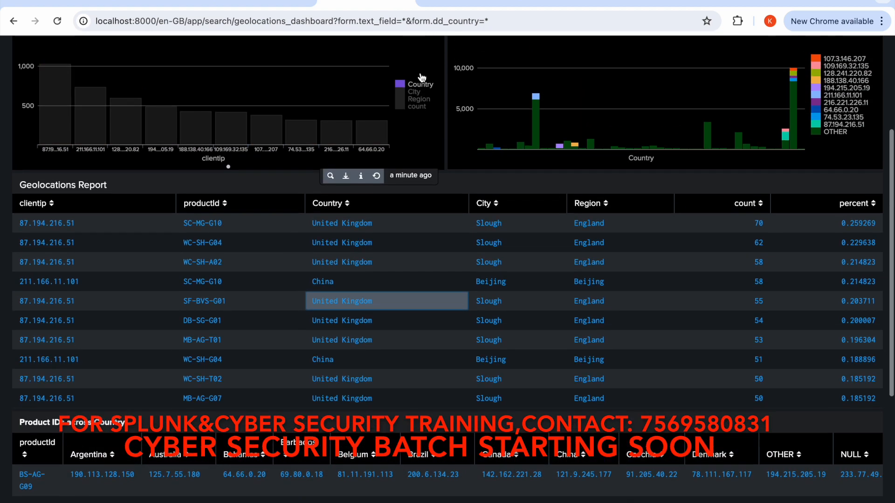
scroll(421, 78, "up", 3)
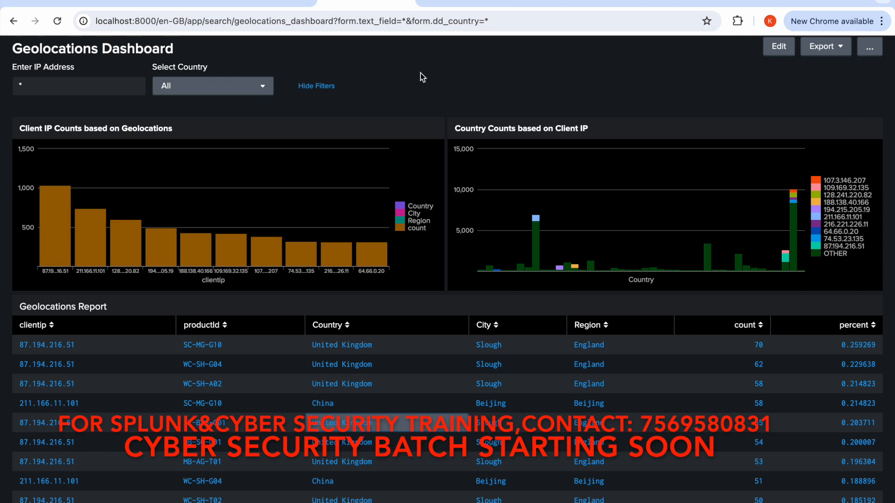
left_click(437, 2)
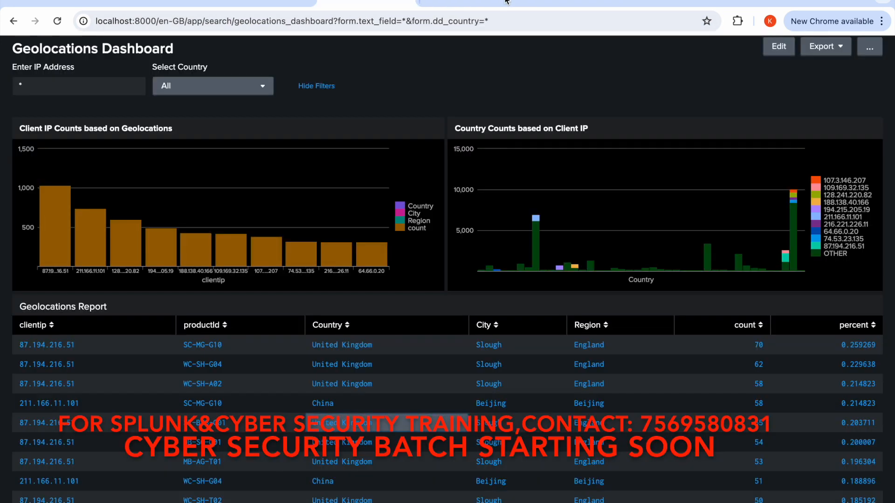
left_click(507, 3)
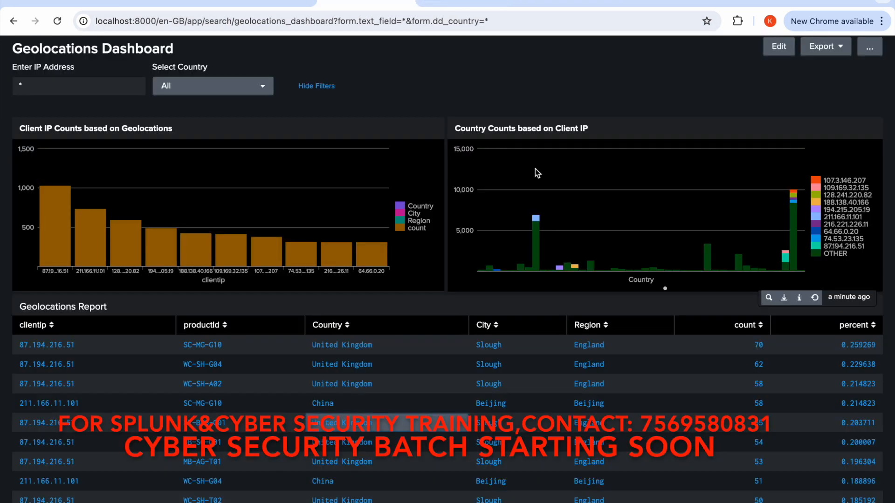
Step: Edit the dashboard and switch the Geolocations Report table's drilldown action to Link to dashboard
left_click(776, 55)
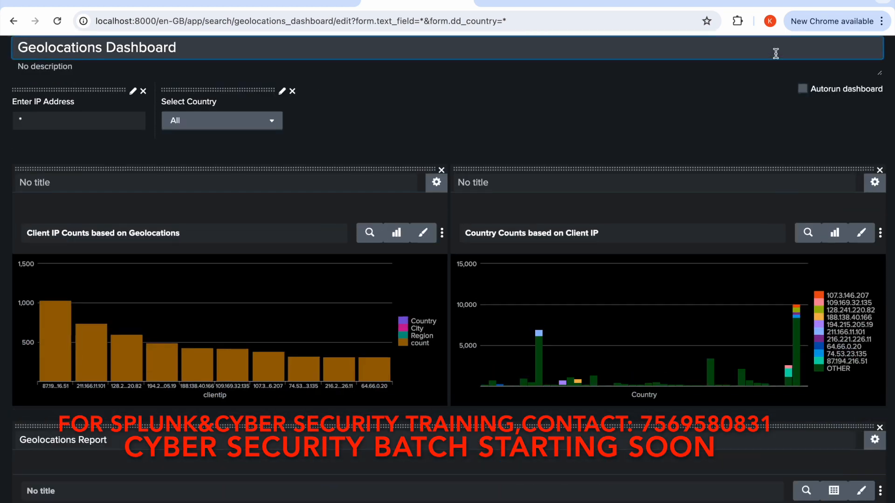
scroll(732, 287, "down", 4)
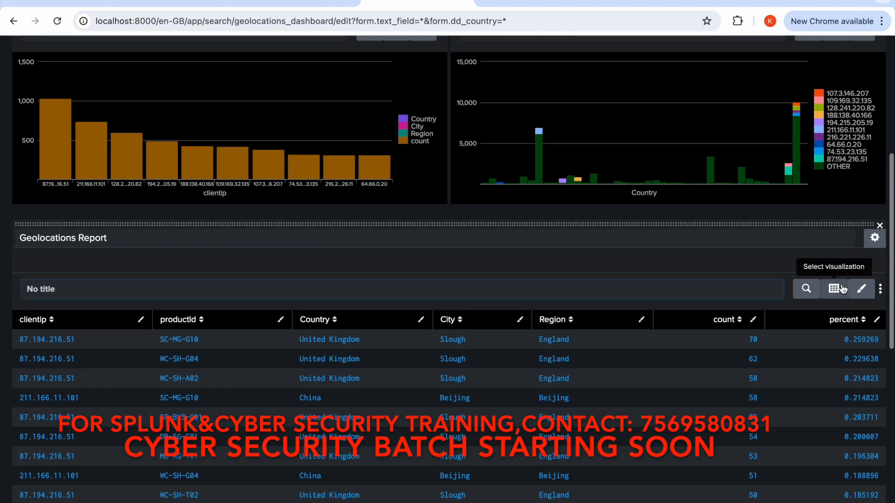
left_click(881, 290)
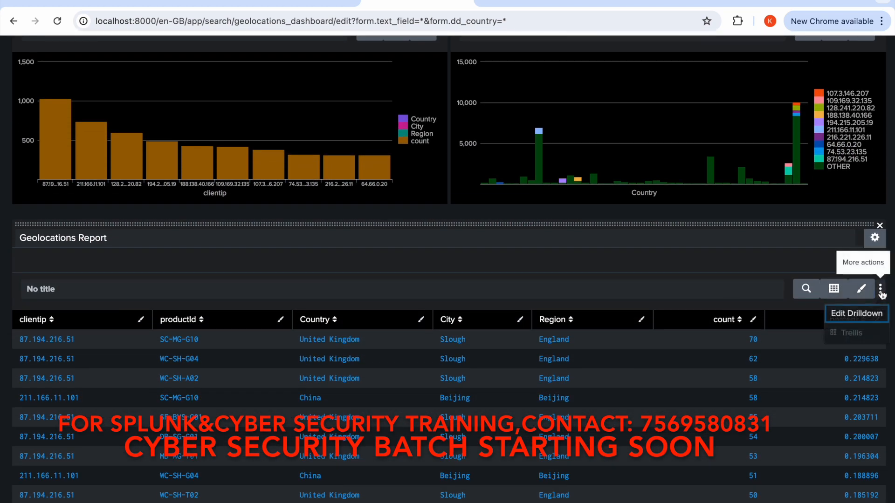
left_click(862, 317)
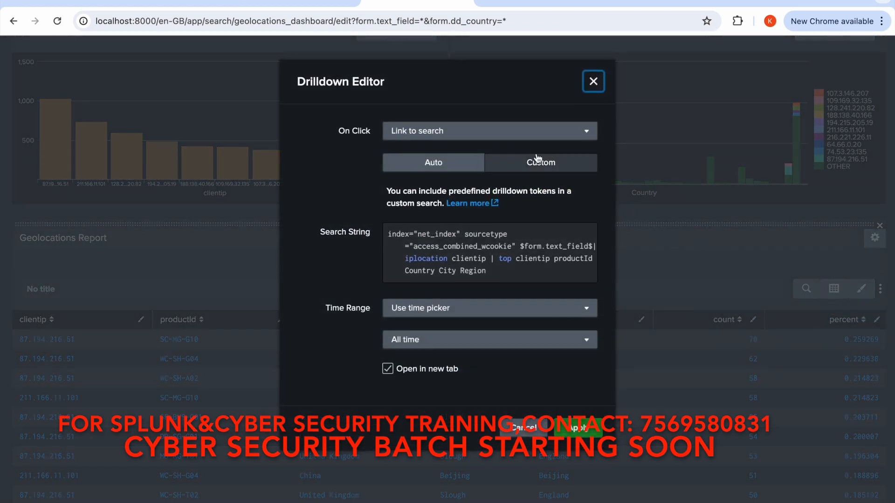
left_click(541, 139)
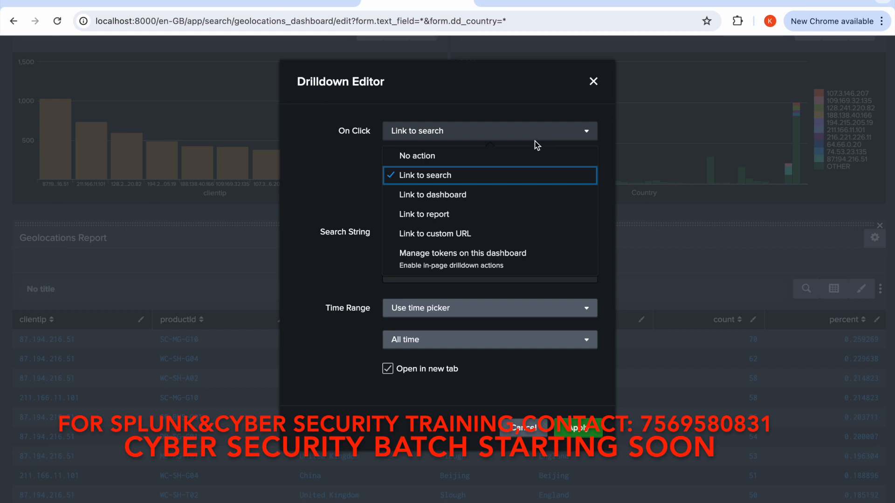
left_click(512, 195)
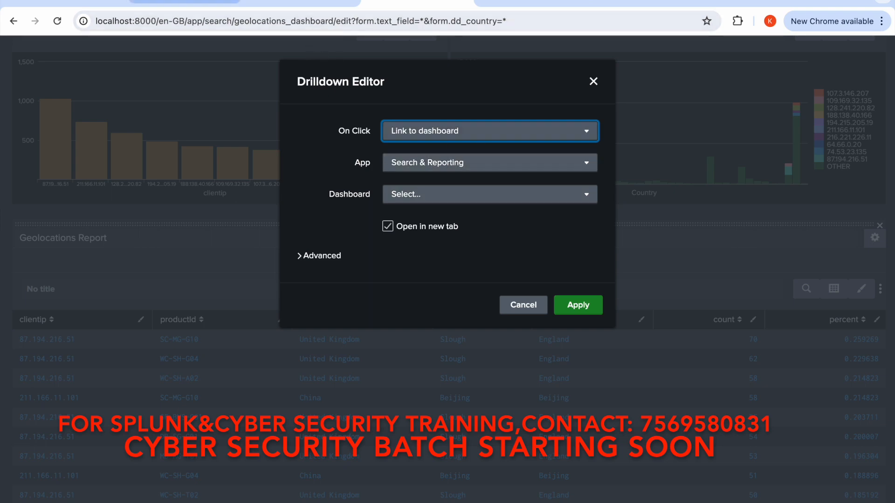
Step: Open Geolocations Dashboard Clone from the dashboards list to review it, and return to the drilldown being edited
left_click(188, 2)
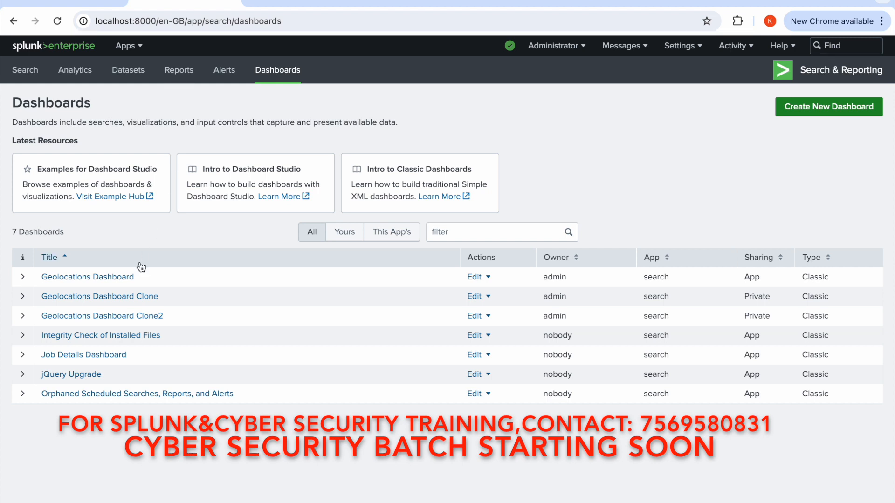
left_click(129, 297)
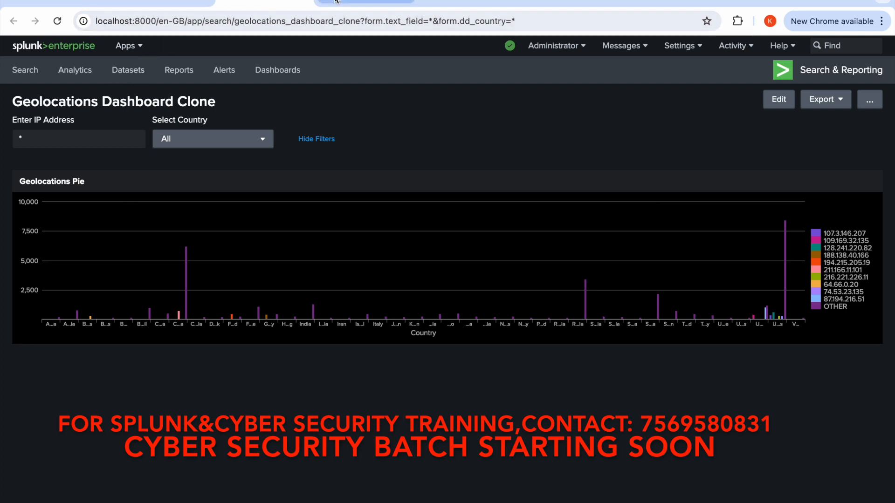
left_click(176, 2)
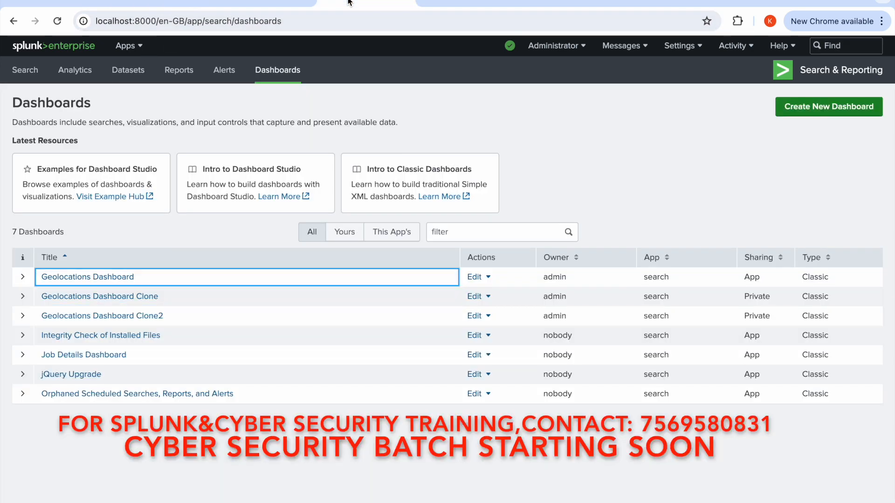
left_click(277, 2)
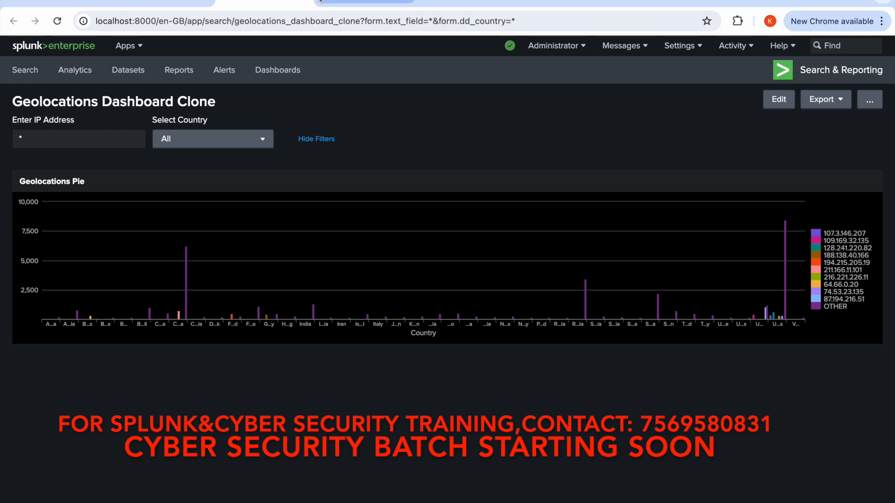
left_click(357, 2)
left_click(452, 3)
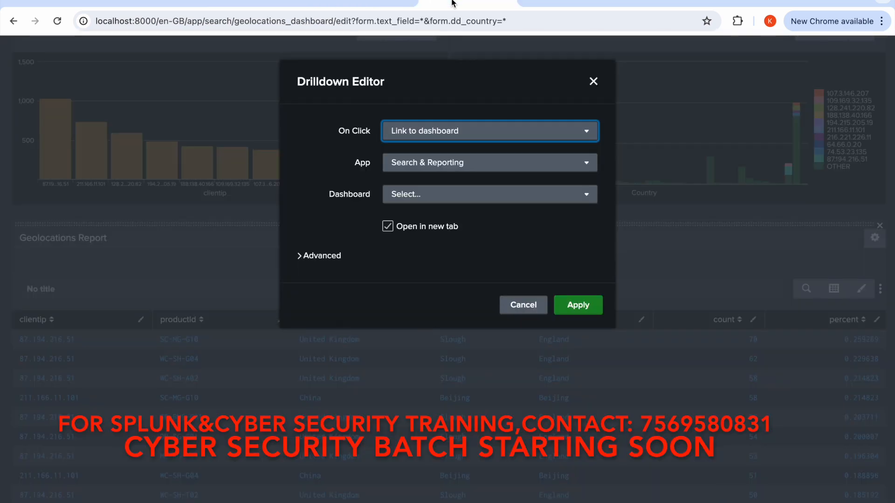
Step: Link the drilldown to Geolocations Dashboard Clone and pass it the parameter form.dd_country = $click.value$
left_click(513, 201)
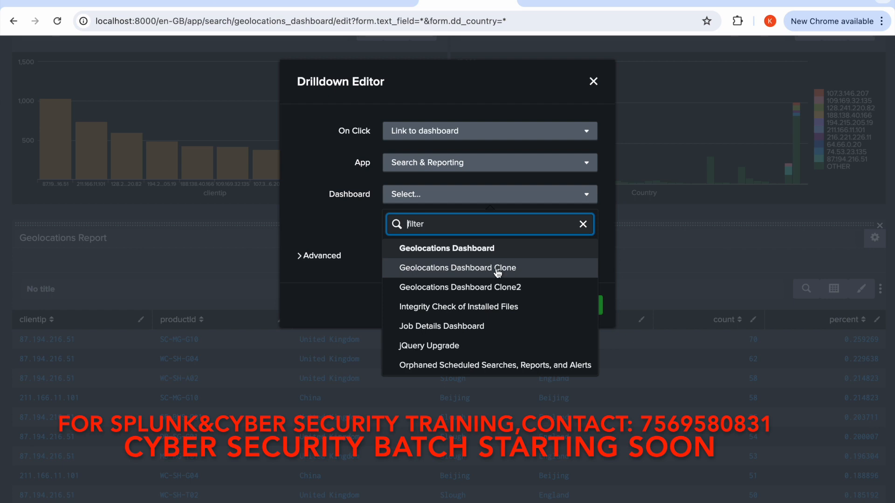
left_click(498, 269)
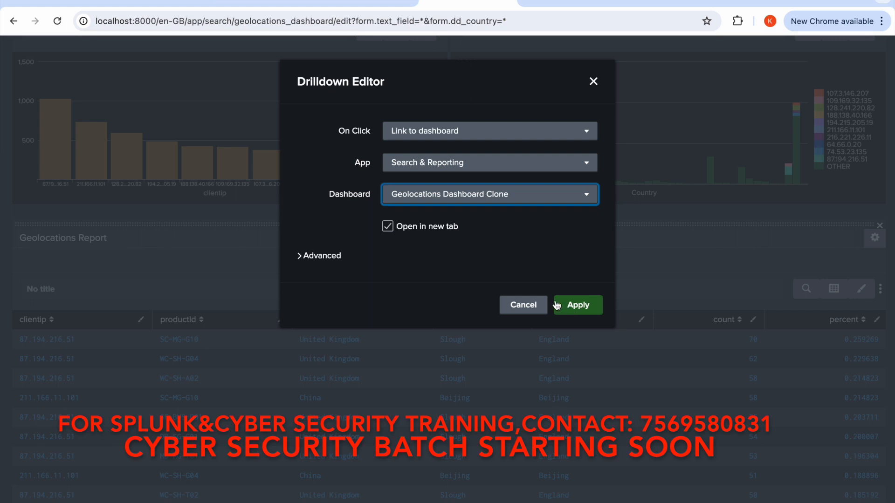
left_click(328, 261)
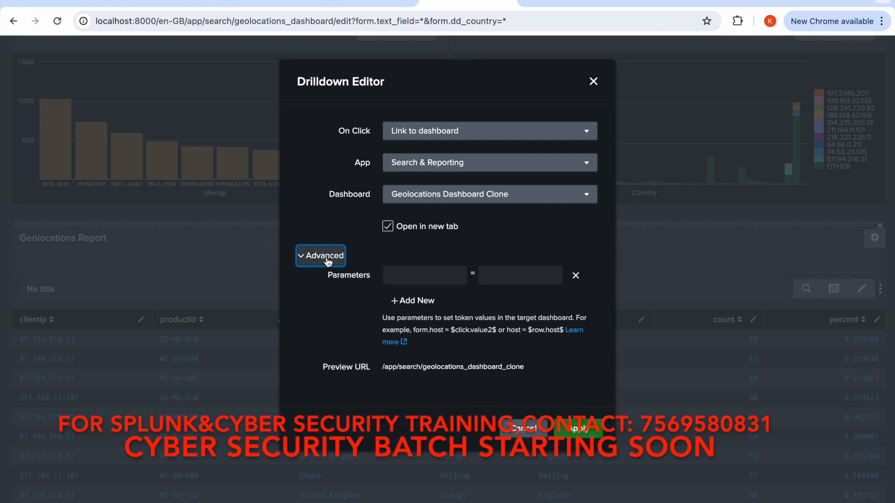
left_click(414, 281)
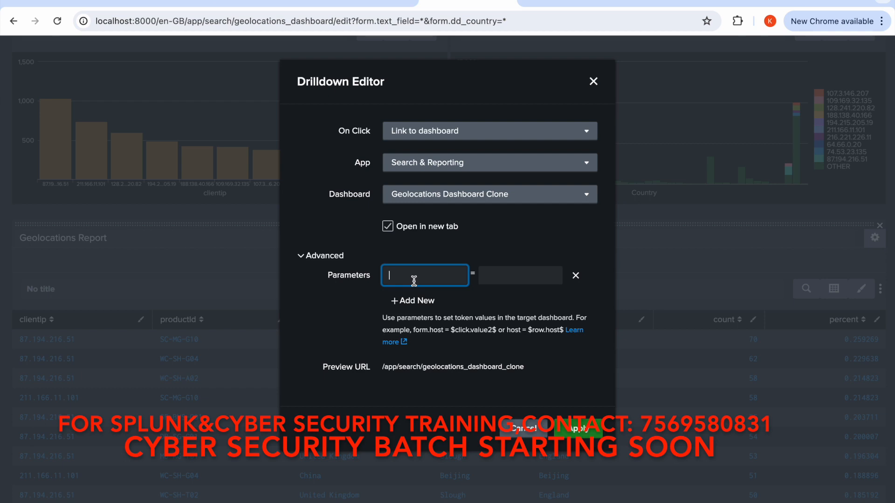
type("form.dd_c")
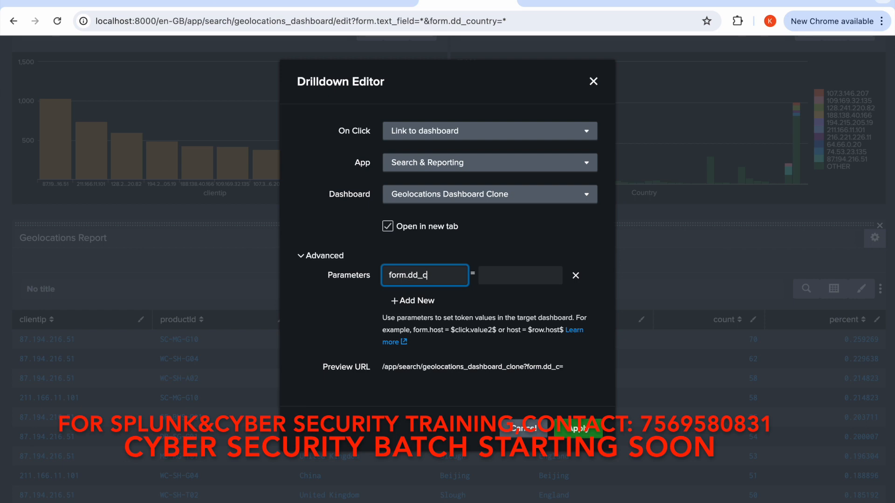
type("ountry")
left_click(496, 276)
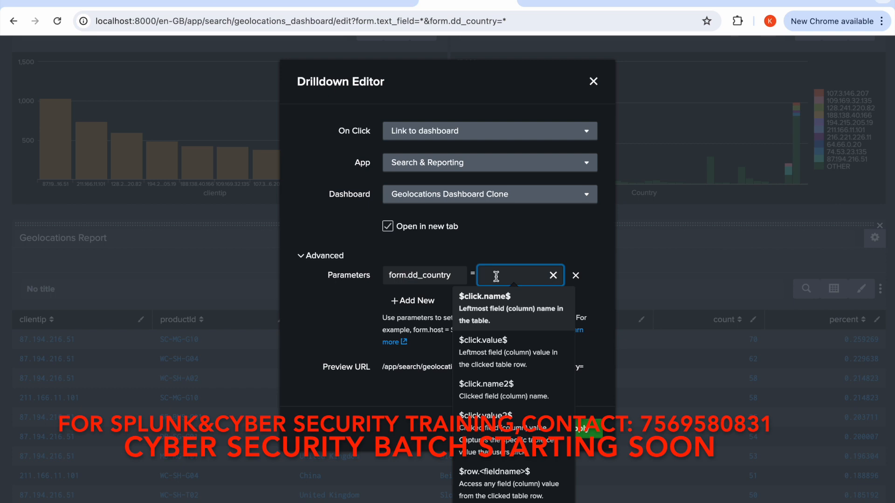
type("$")
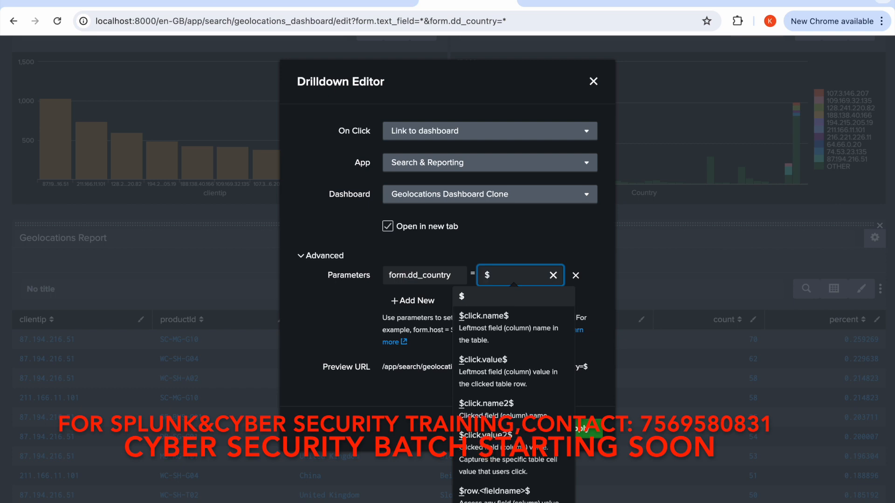
type("click.")
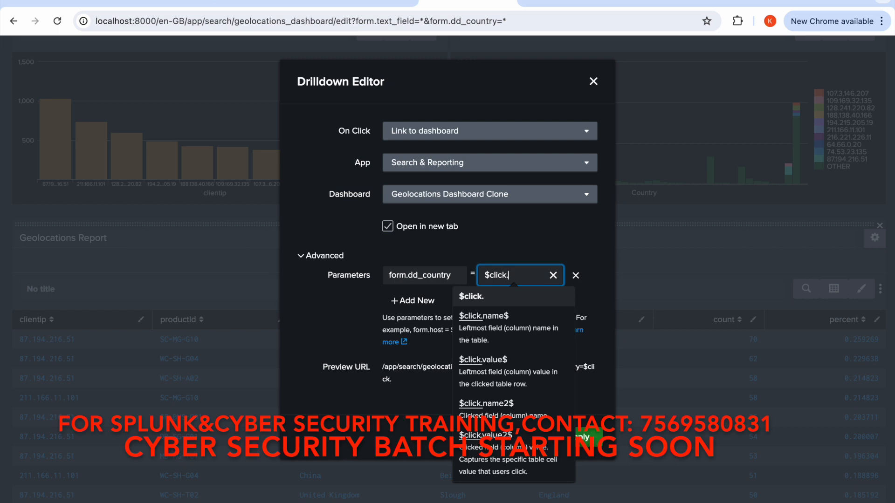
type("value")
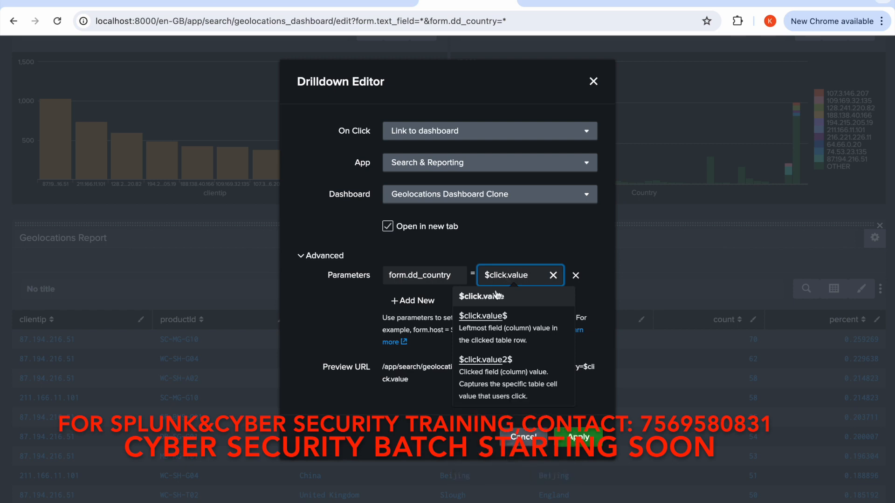
left_click(489, 321)
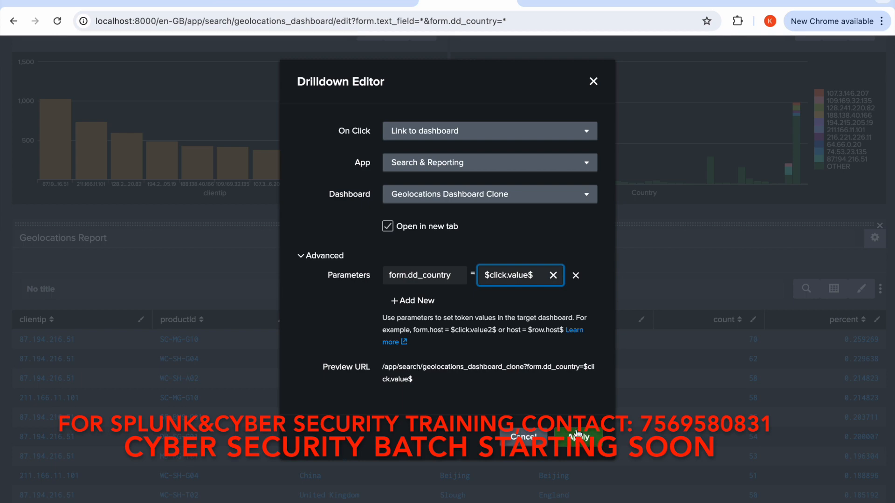
Step: Apply the dashboard link drilldown and save the Geolocations Dashboard
left_click(579, 441)
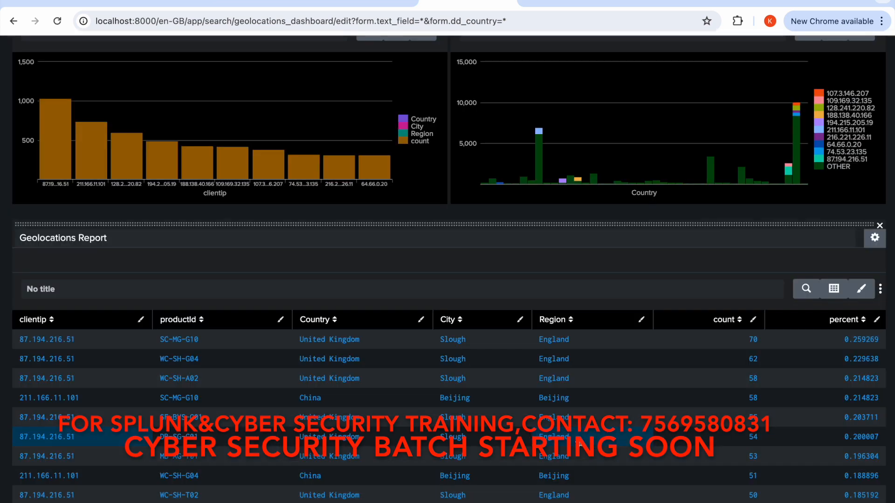
scroll(652, 399, "up", 5)
left_click(864, 106)
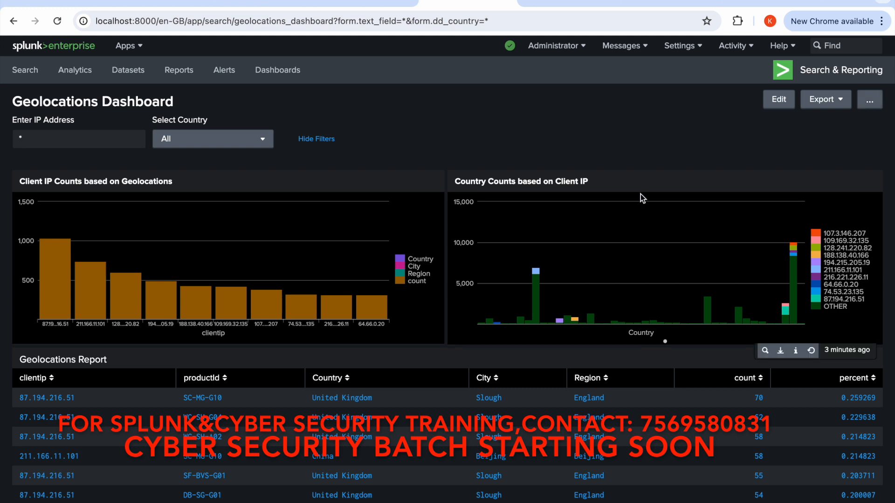
Step: Test the dashboard link on client IP 211.166.11.101 in the Geolocations Report, inspect form.dd_country in the opened URL, and return
scroll(91, 496, "down", 1)
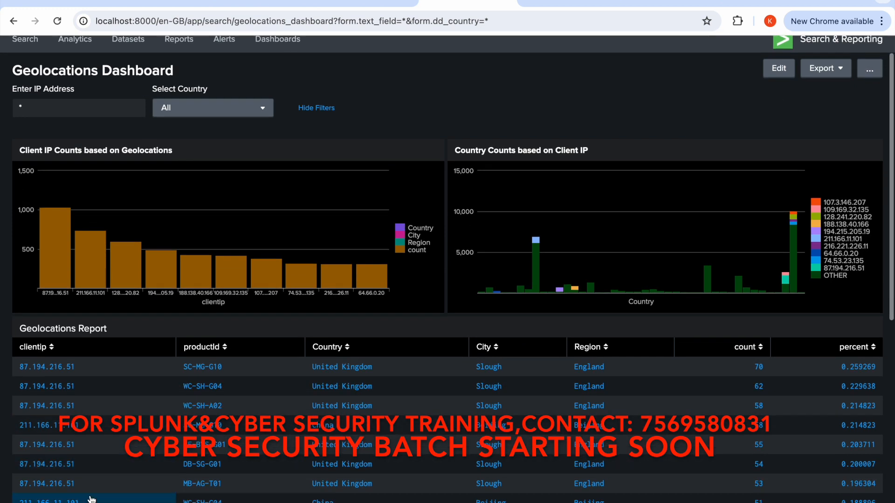
left_click(63, 433)
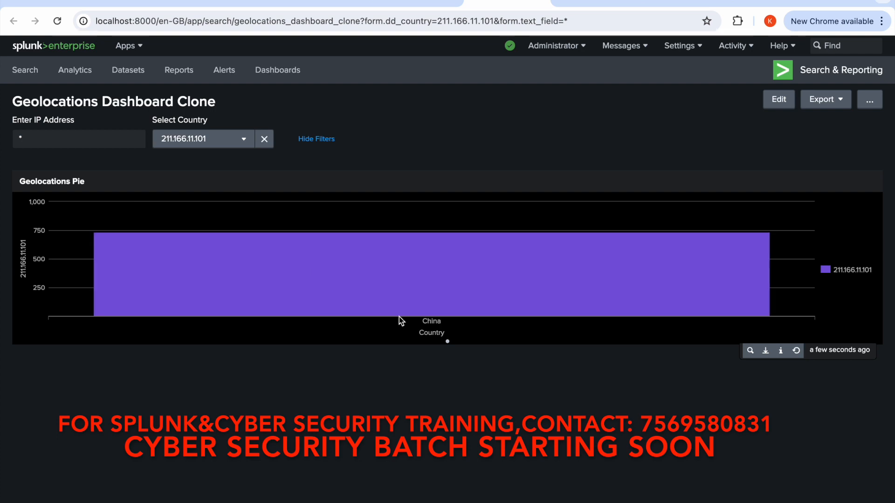
mouse_move(298, 301)
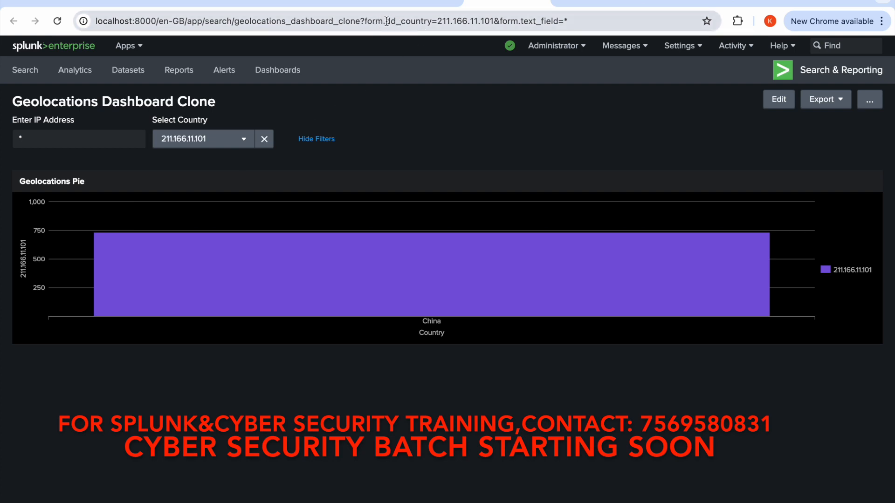
left_click_drag(437, 21, 493, 23)
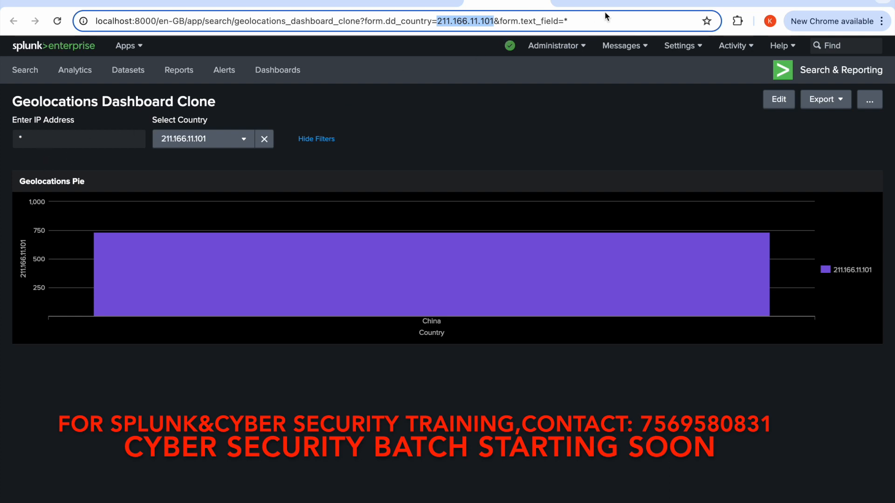
left_click(418, 3)
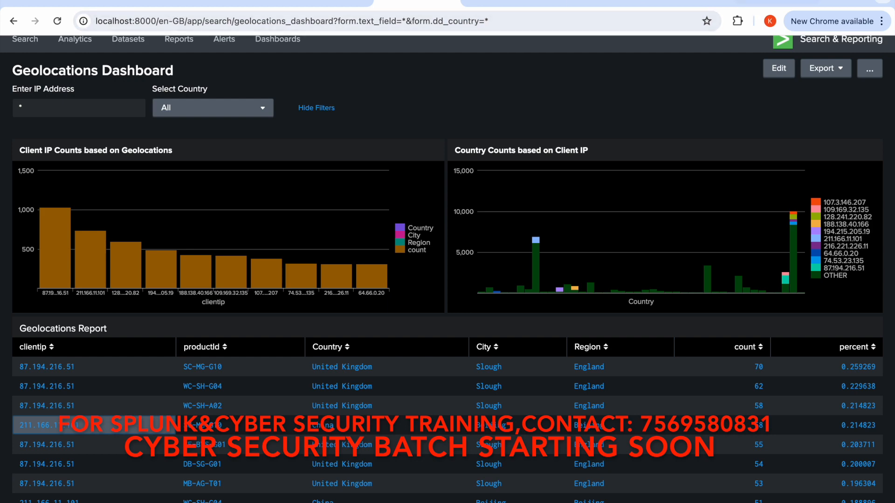
Step: Edit the Geolocations Report drilldown on the Geolocations Dashboard so that it links to the report Report1
left_click(773, 74)
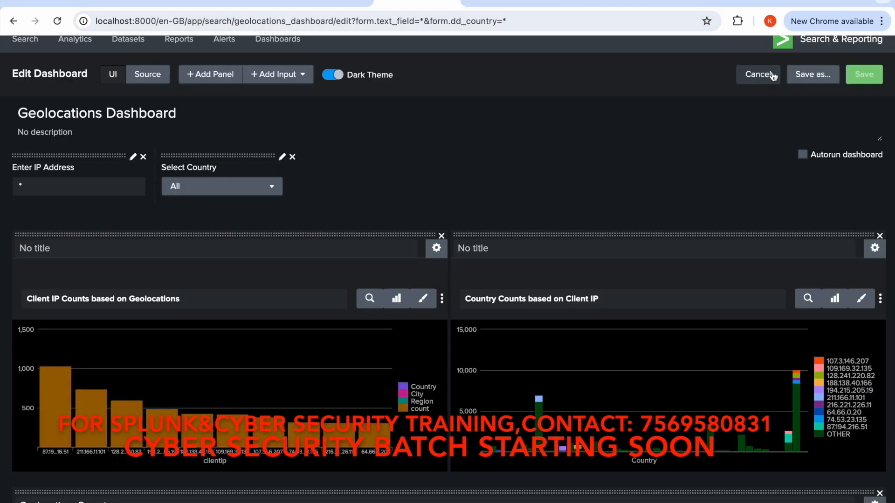
scroll(773, 265, "down", 3)
scroll(773, 265, "down", 5)
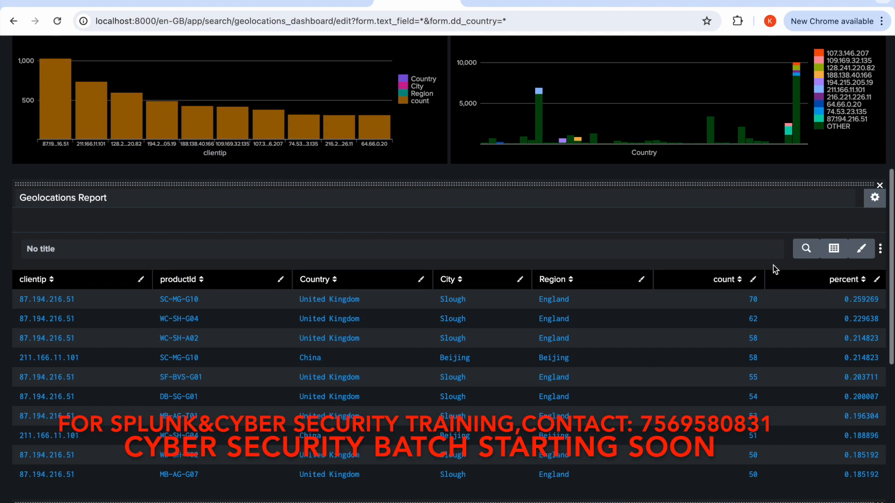
left_click(881, 251)
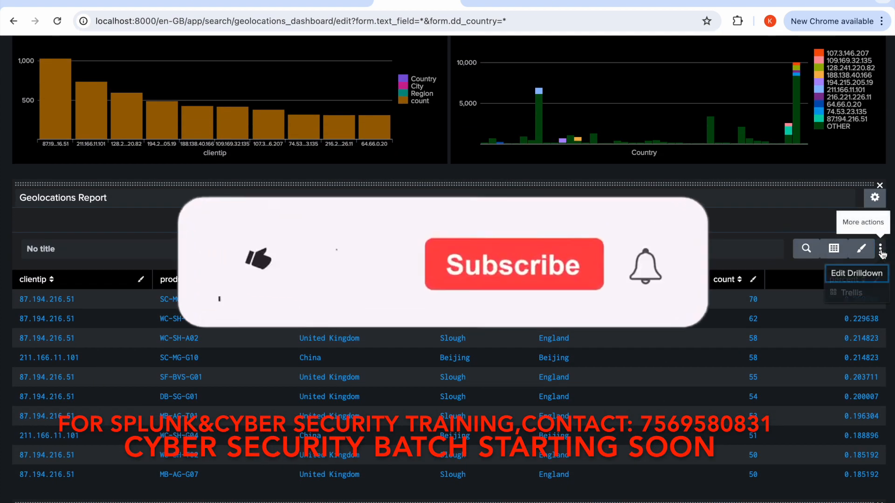
left_click(857, 274)
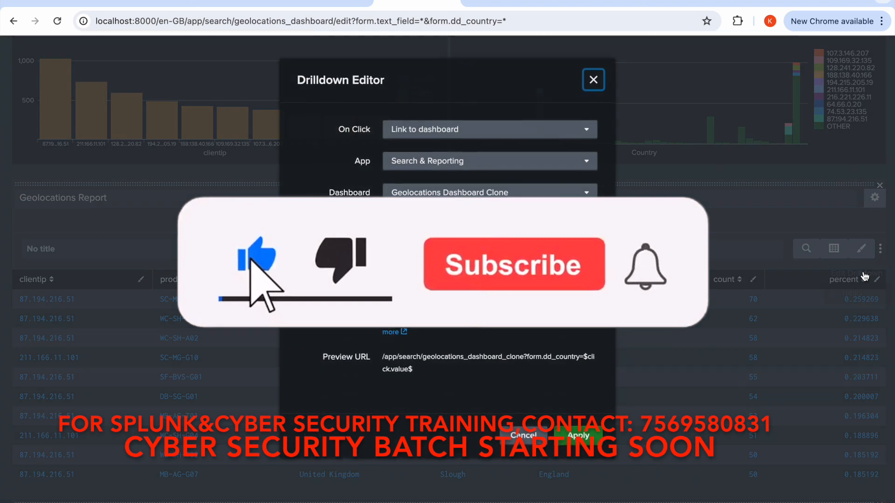
left_click(545, 135)
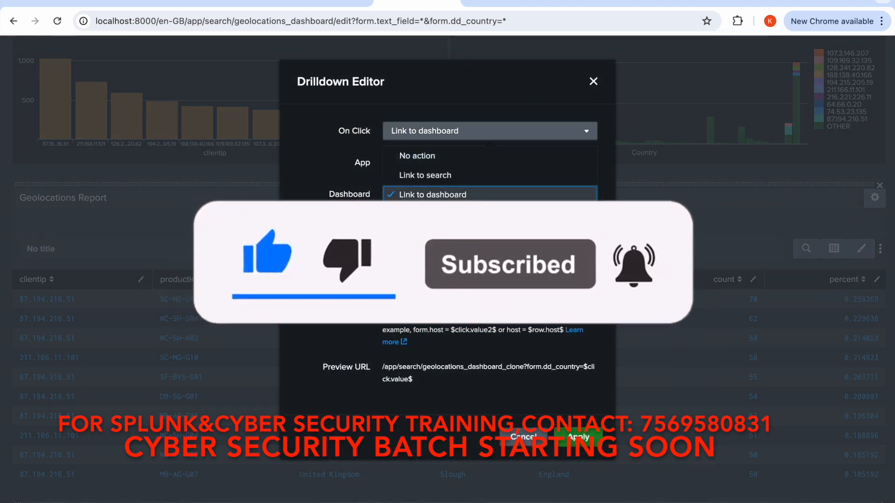
left_click(485, 221)
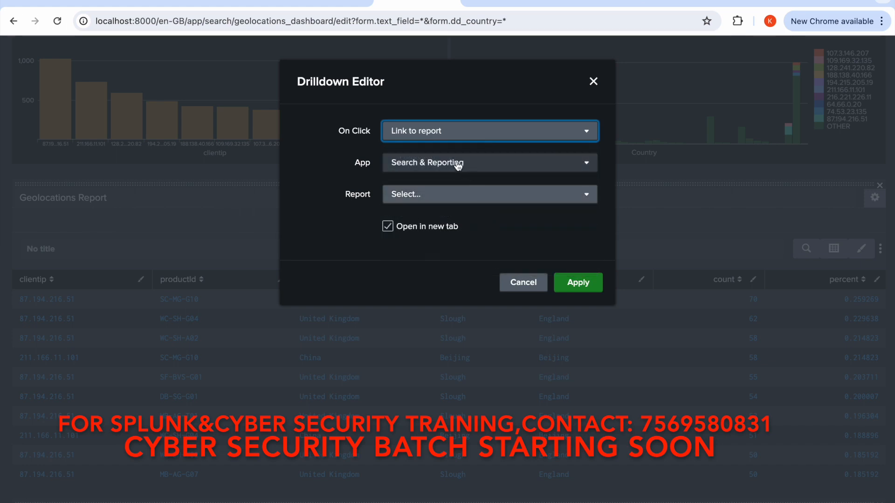
left_click(489, 202)
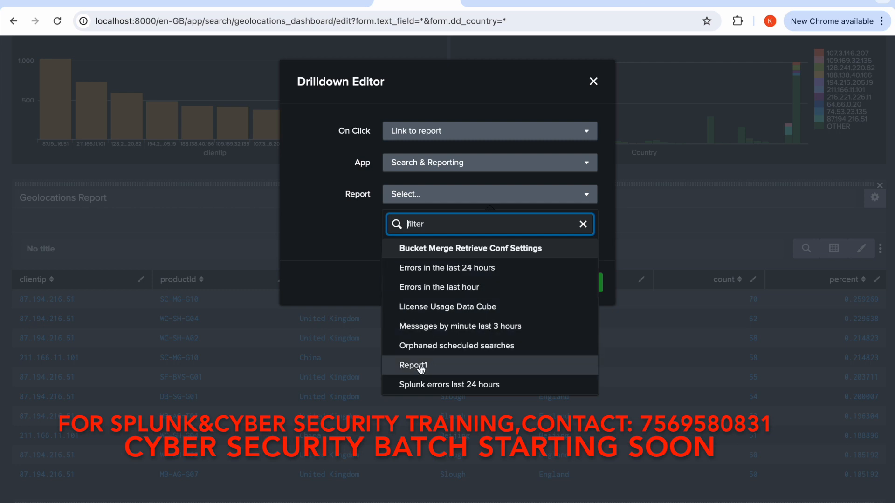
left_click(419, 367)
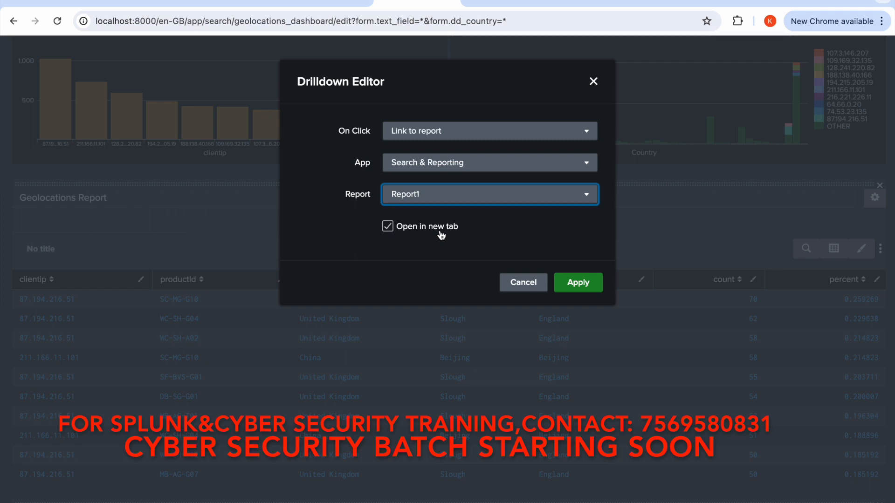
Step: Apply the report link drilldown and save the Geolocations Dashboard
left_click(579, 288)
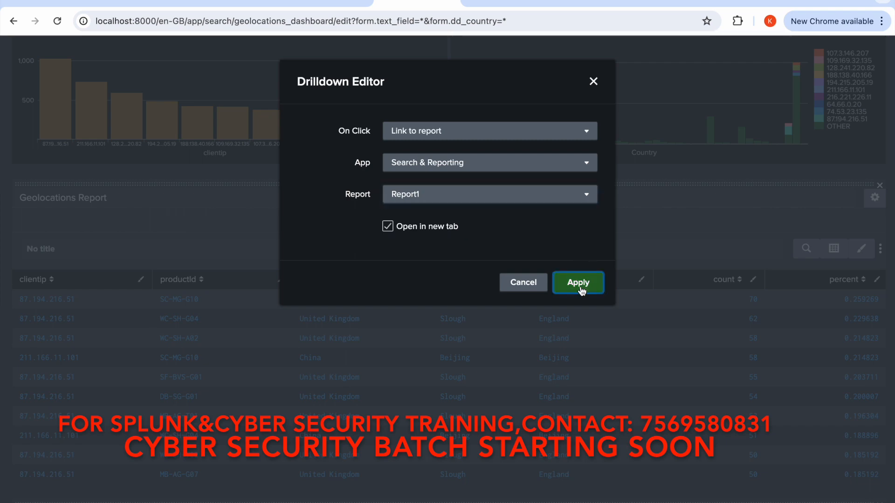
scroll(580, 288, "up", 7)
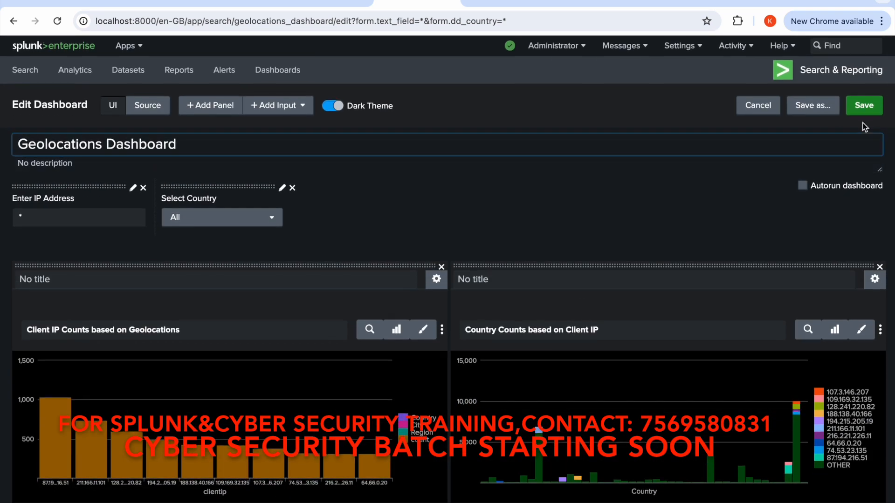
left_click(865, 110)
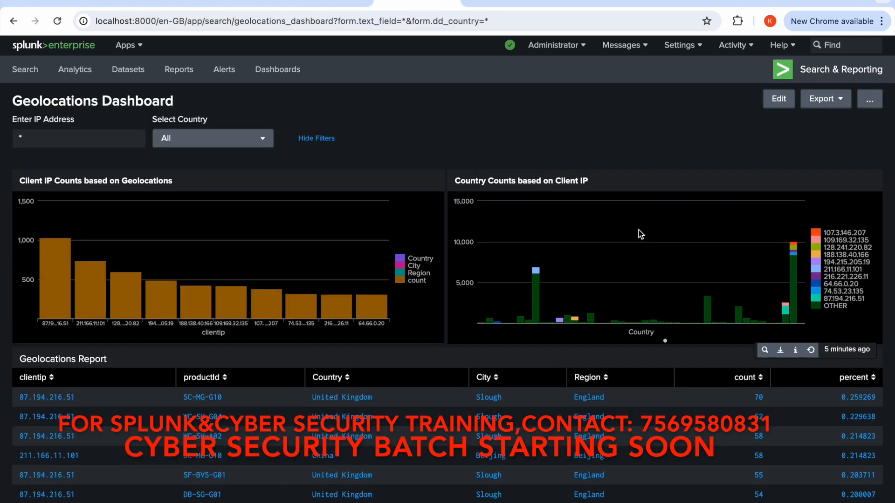
Step: Test the report link on the region Beijing in the Geolocations Report, view the opened report, and return to the dashboard
scroll(638, 230, "down", 2)
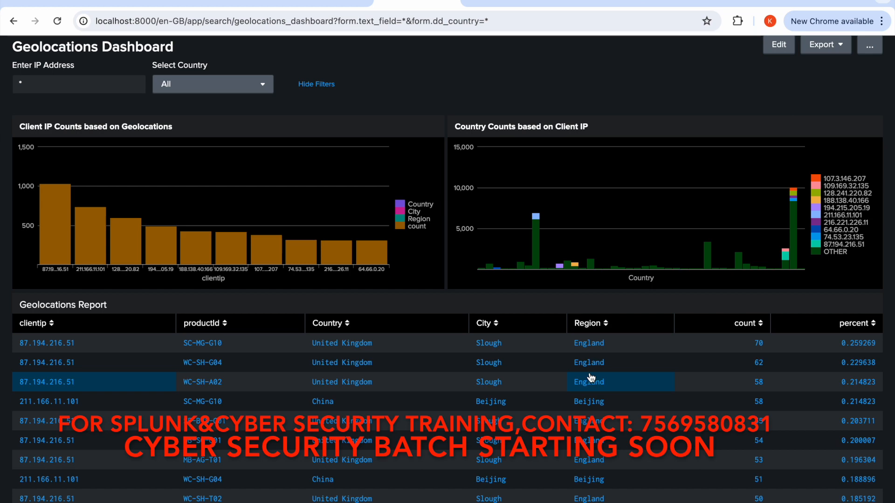
left_click(602, 404)
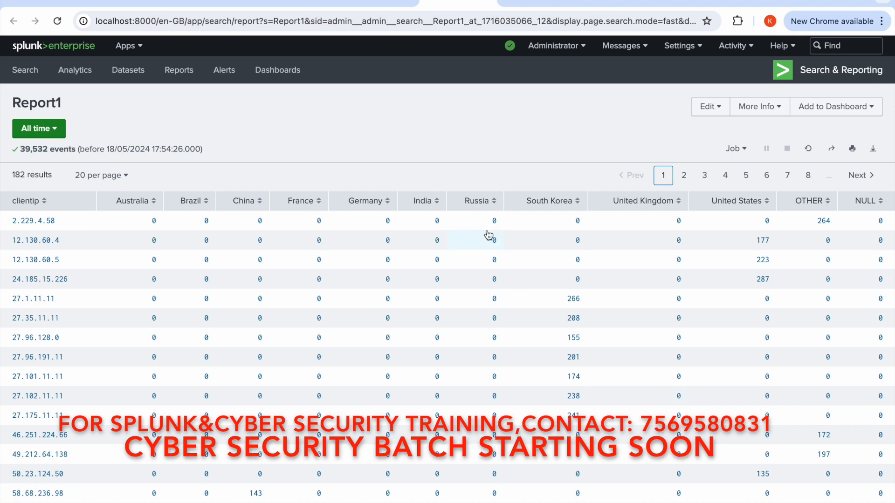
left_click(377, 2)
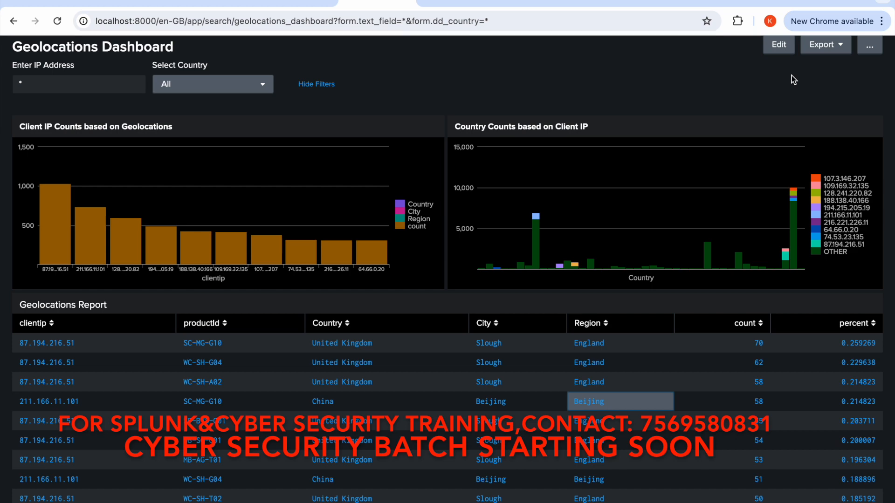
Step: Reopen the Geolocations Report drilldown for editing and switch its on-click action to Link to custom URL
left_click(780, 45)
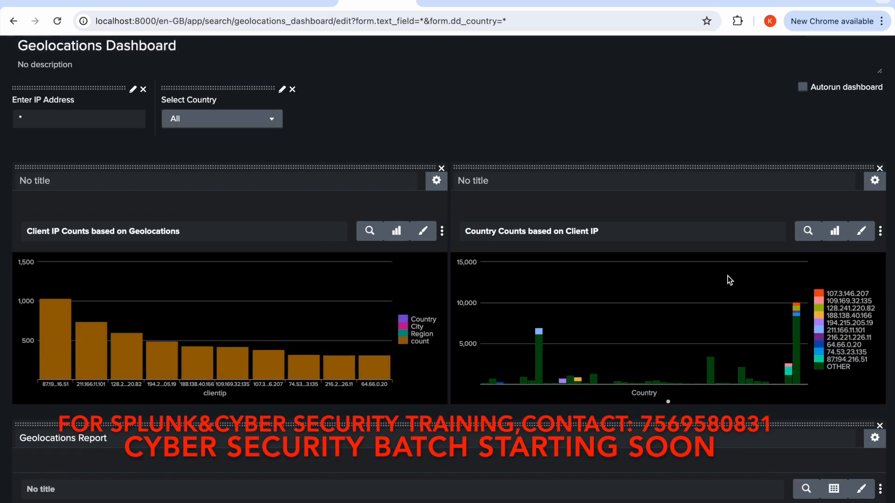
scroll(729, 276, "down", 4)
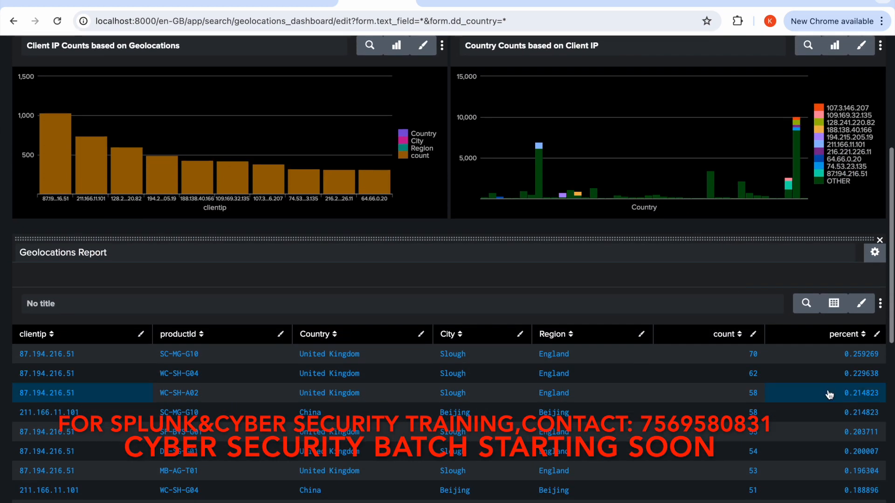
left_click(880, 303)
left_click(860, 336)
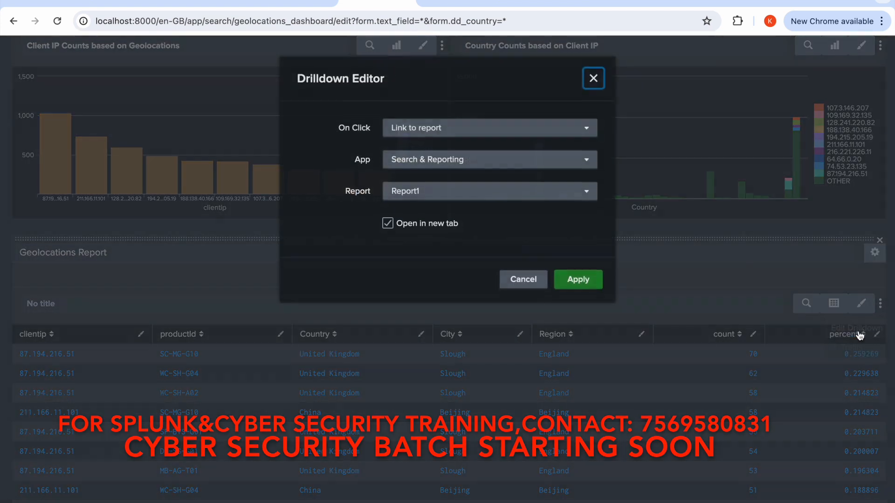
left_click(504, 134)
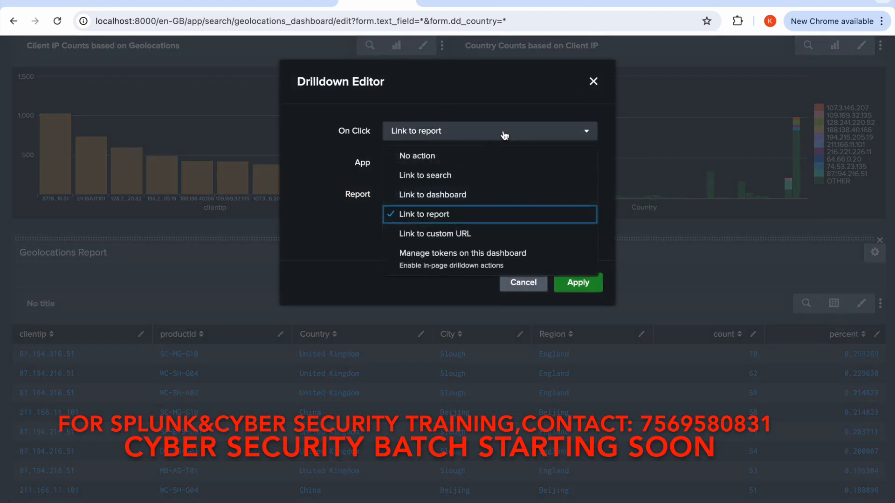
left_click(485, 234)
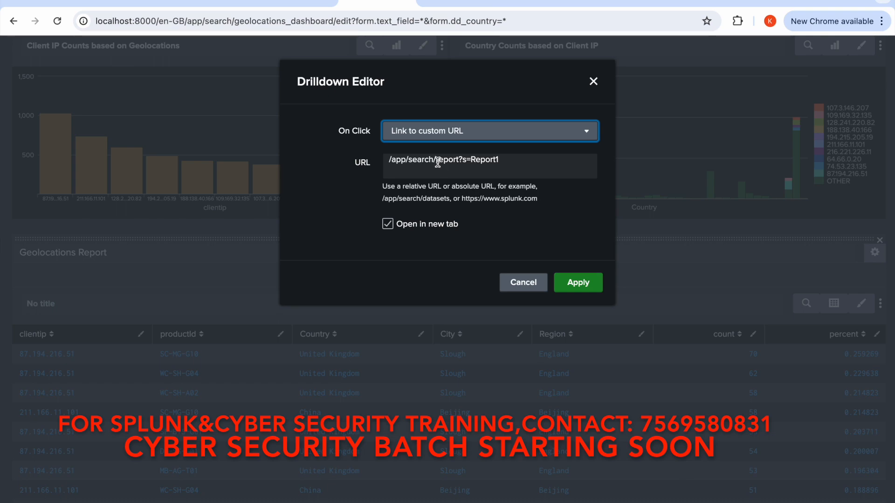
Step: Set the drilldown's custom URL to /app/search/geolocations_dashboard_clone?form.dd_country=$click.value$, checking the dashboards list for the clone's name
left_click_drag(437, 161, 502, 160)
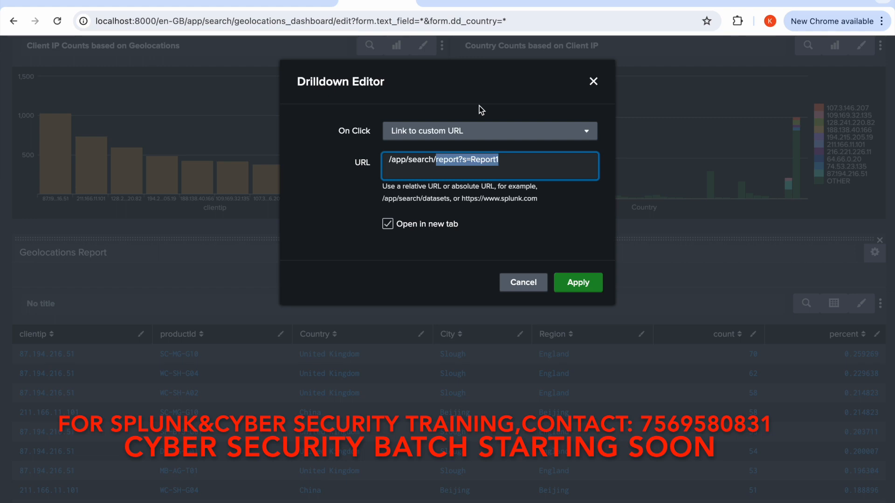
type("geolo")
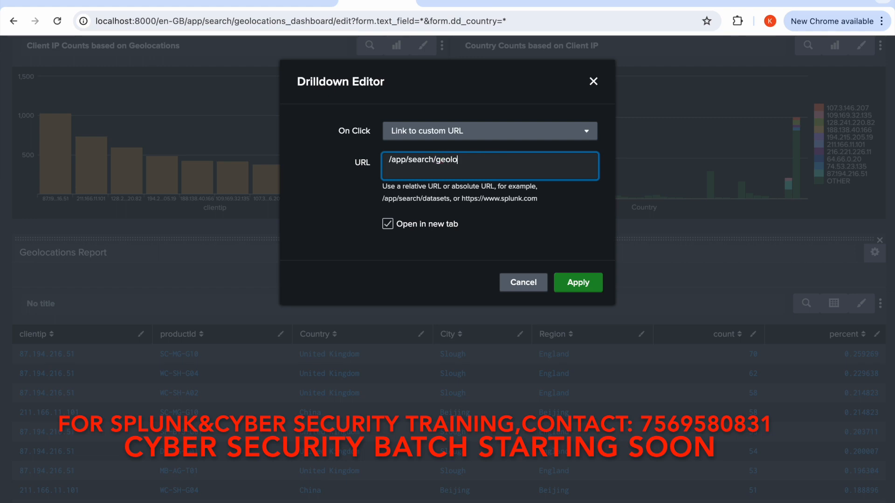
type("cations_dashboard")
left_click(293, 6)
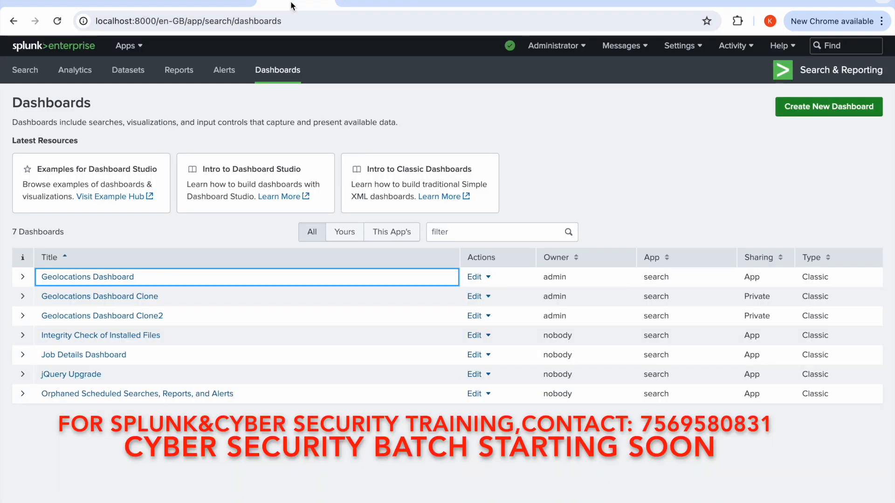
left_click(378, 2)
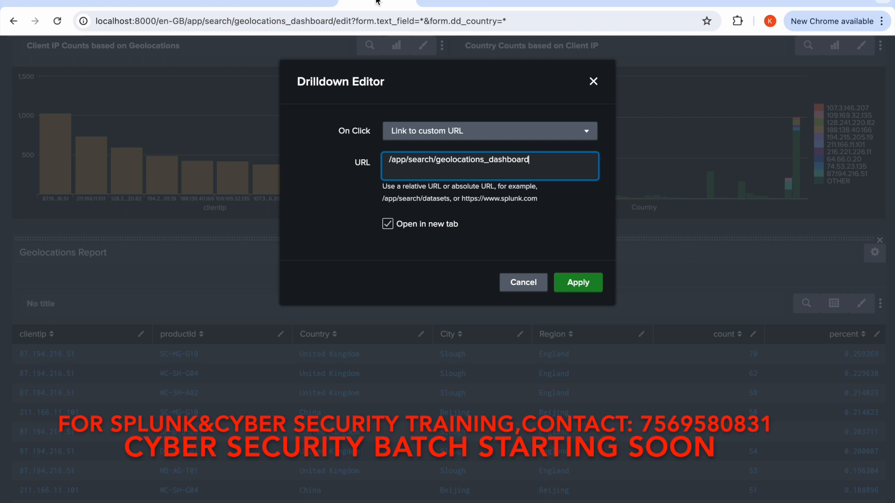
type("_clo")
type("ne?form.dd_count")
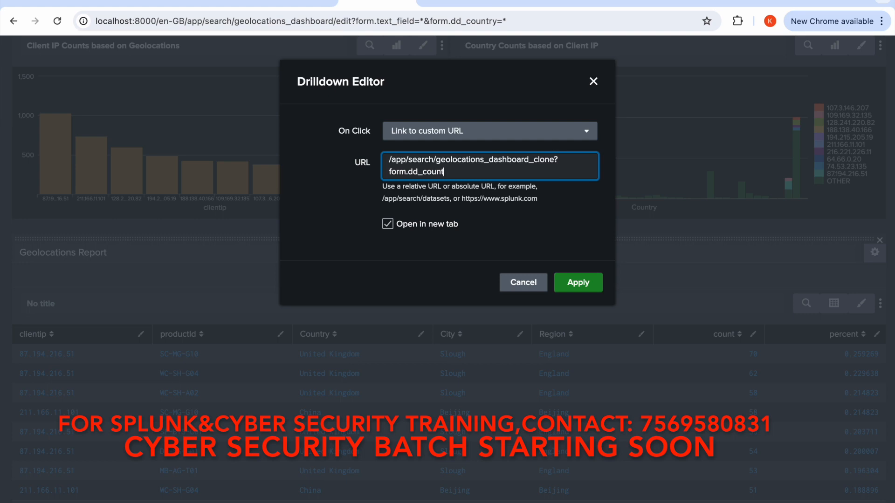
type("ry=")
type("$click.value$")
Step: Apply the custom URL drilldown and save the Geolocations Dashboard
left_click(579, 284)
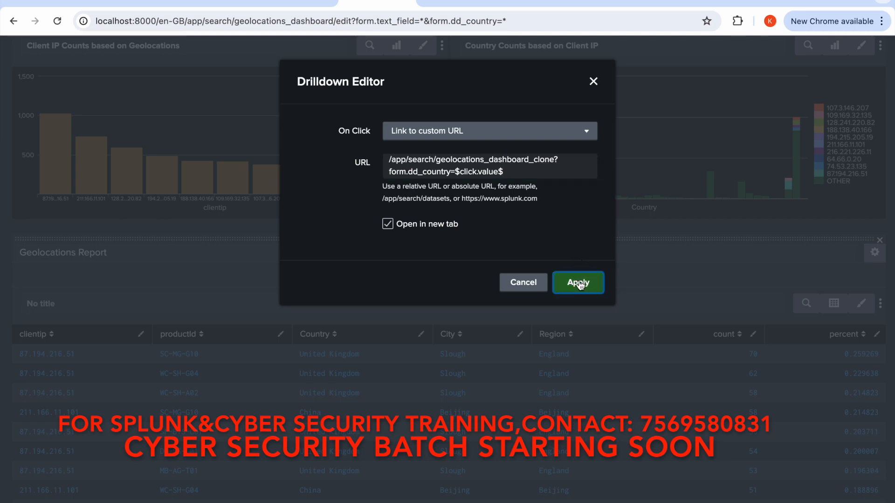
scroll(724, 265, "up", 5)
left_click(874, 111)
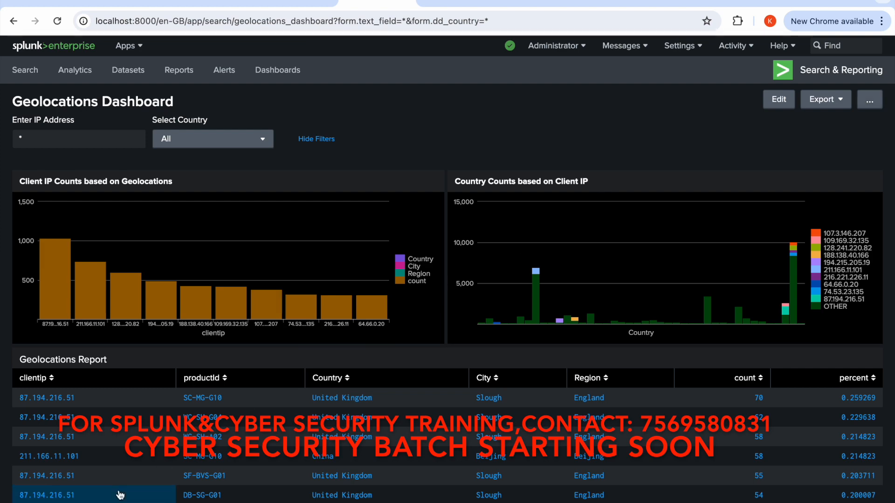
scroll(120, 495, "down", 3)
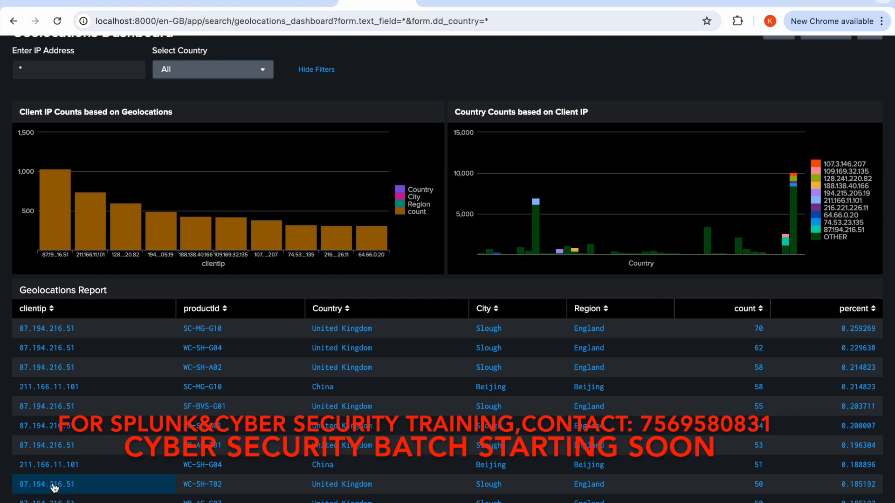
left_click(54, 485)
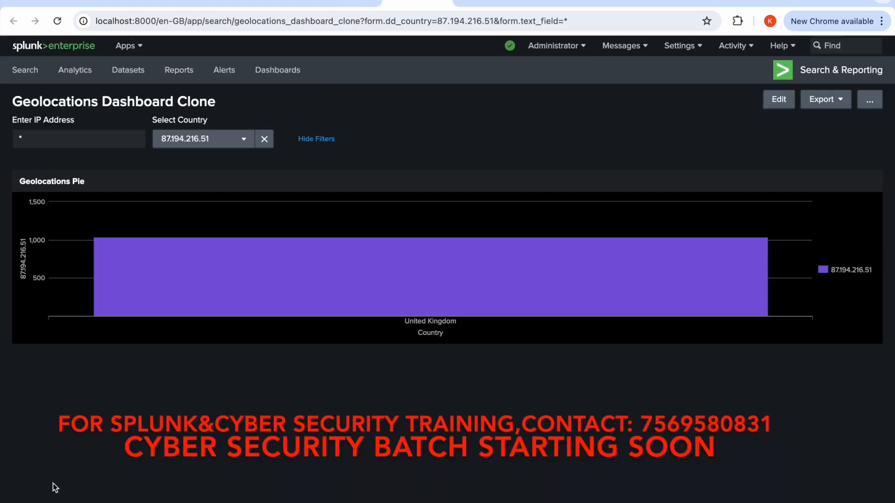
mouse_move(330, 250)
mouse_move(412, 263)
left_click(337, 6)
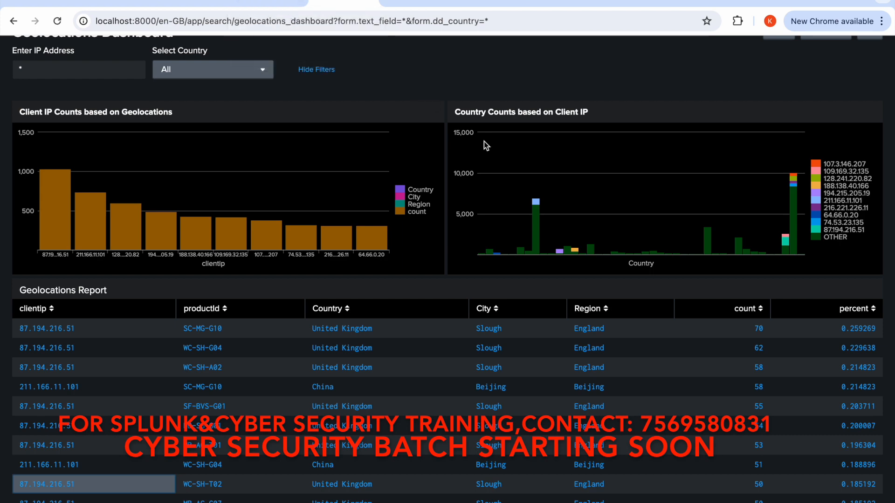
Step: Open the Country Counts based on Client IP panel's drilldown for editing and show its available on-click actions
scroll(547, 193, "up", 3)
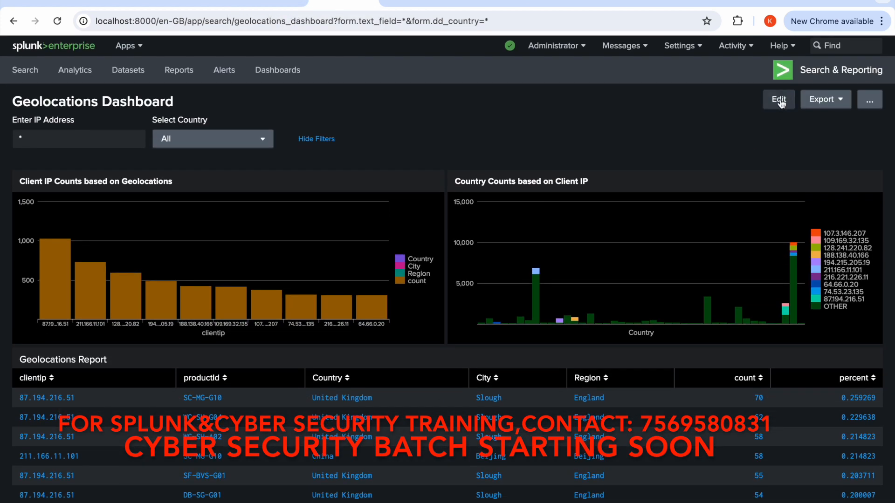
left_click(780, 100)
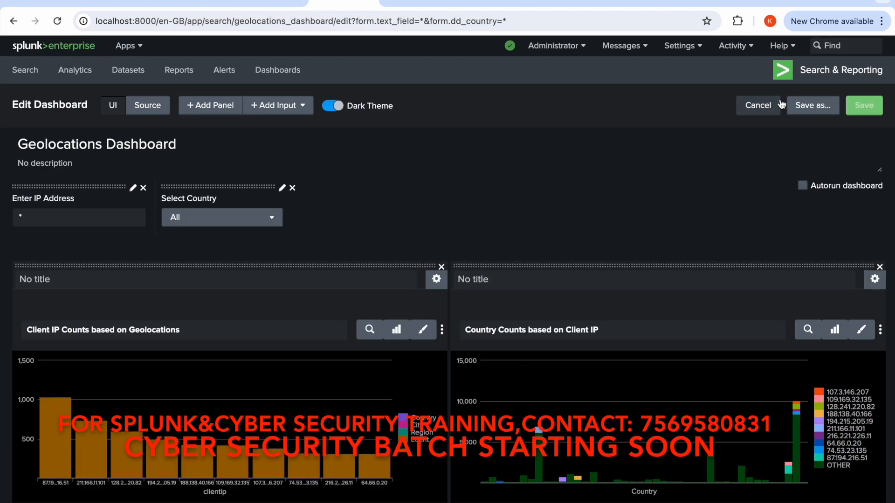
left_click(881, 331)
left_click(857, 355)
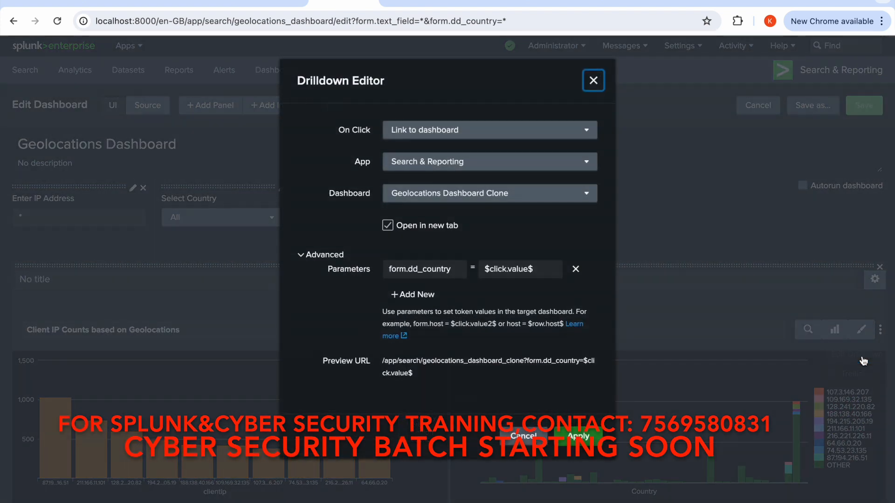
left_click(476, 130)
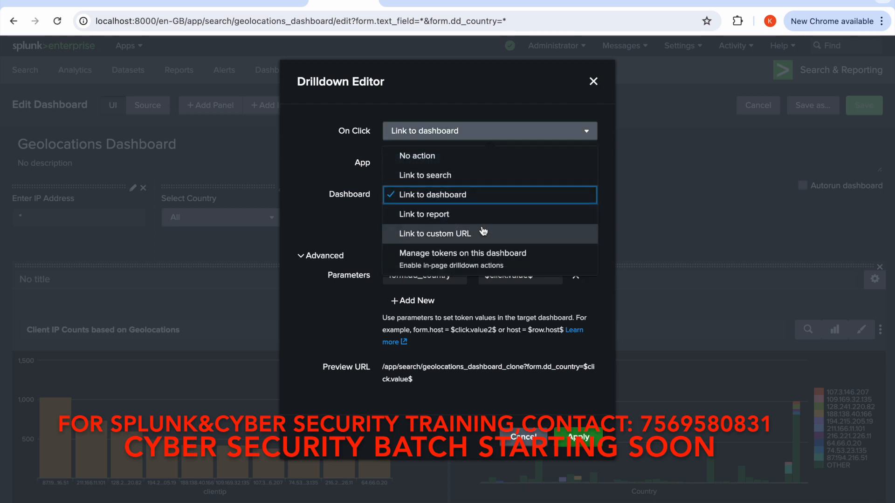